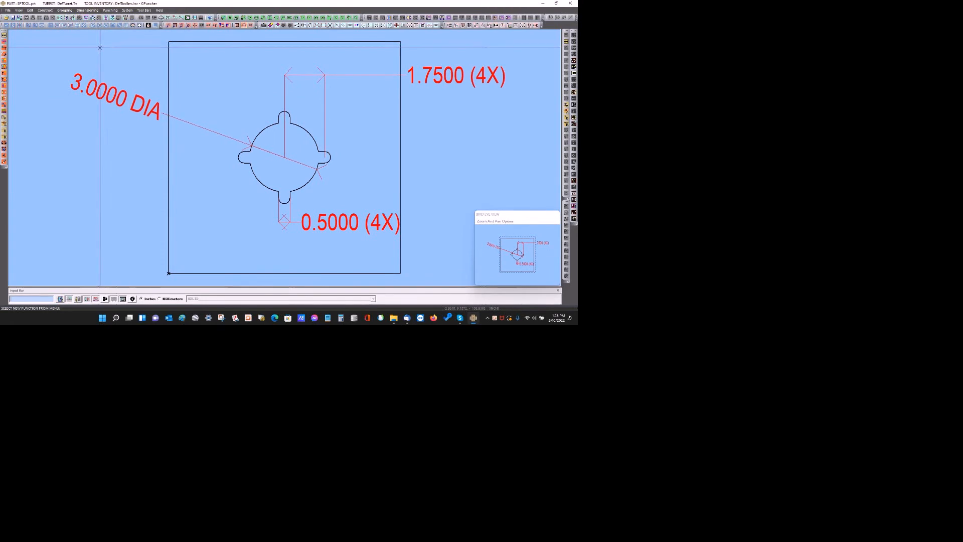
Delete all dimension text from the drawing.
left_click(87, 11)
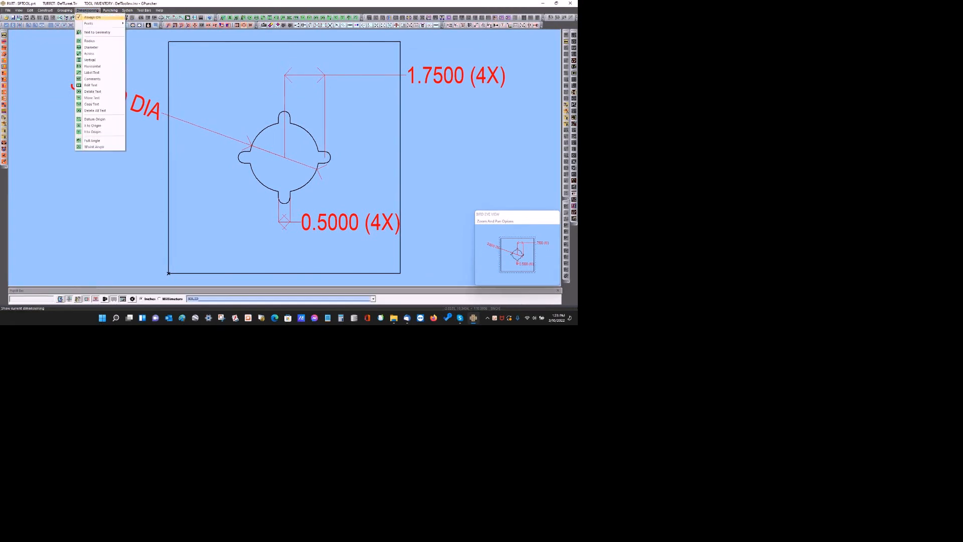
left_click(103, 110)
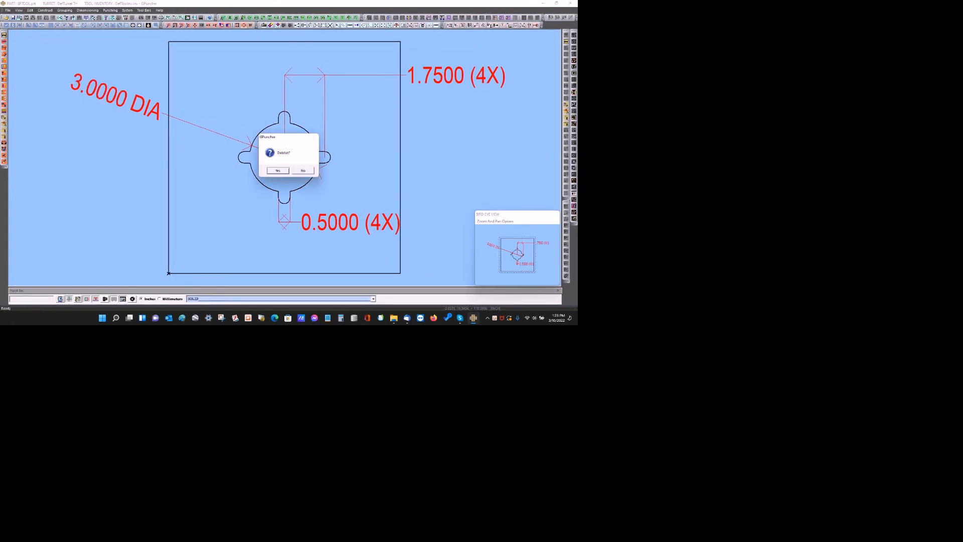
left_click(289, 170)
Delete the circular cutout with its four rounded notches as a group, keeping the outer square.
left_click(67, 11)
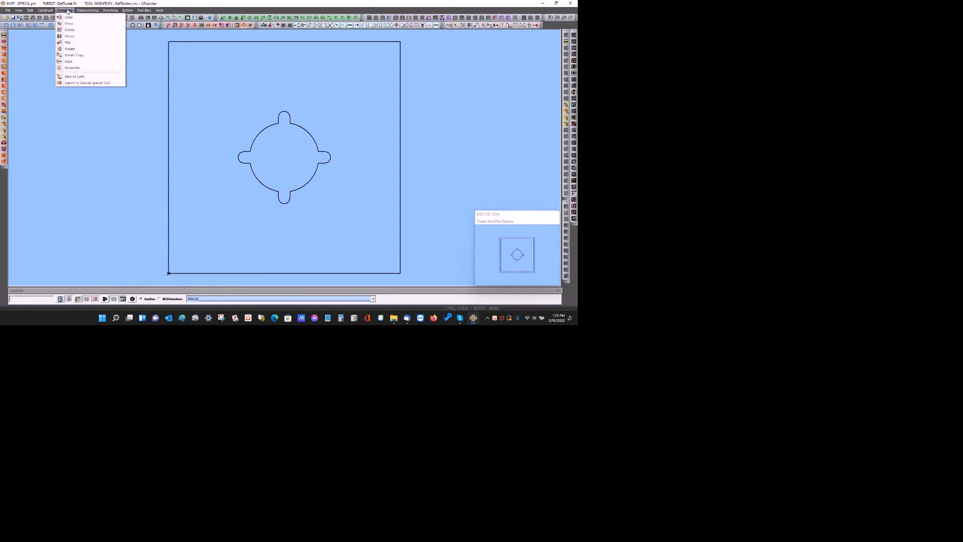
left_click(69, 30)
left_click(231, 91)
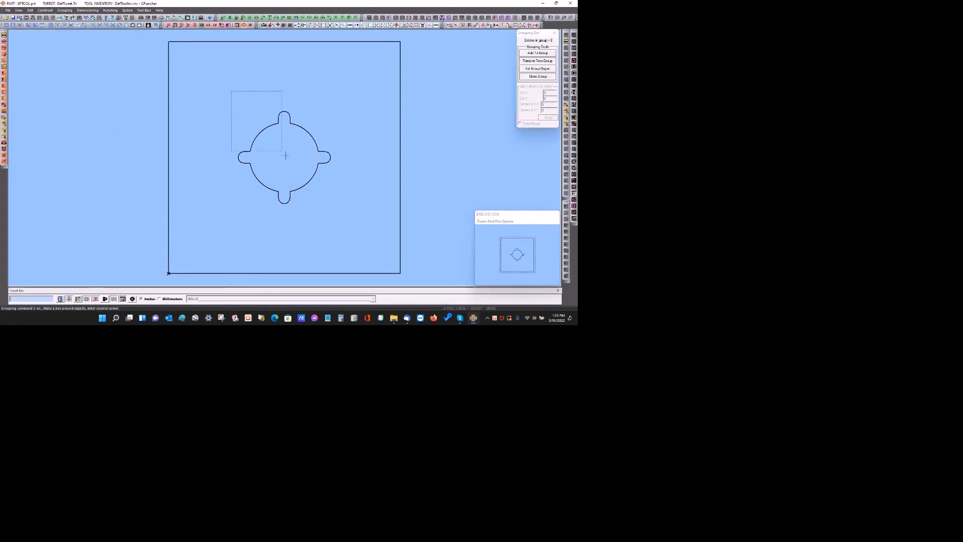
left_click(353, 218)
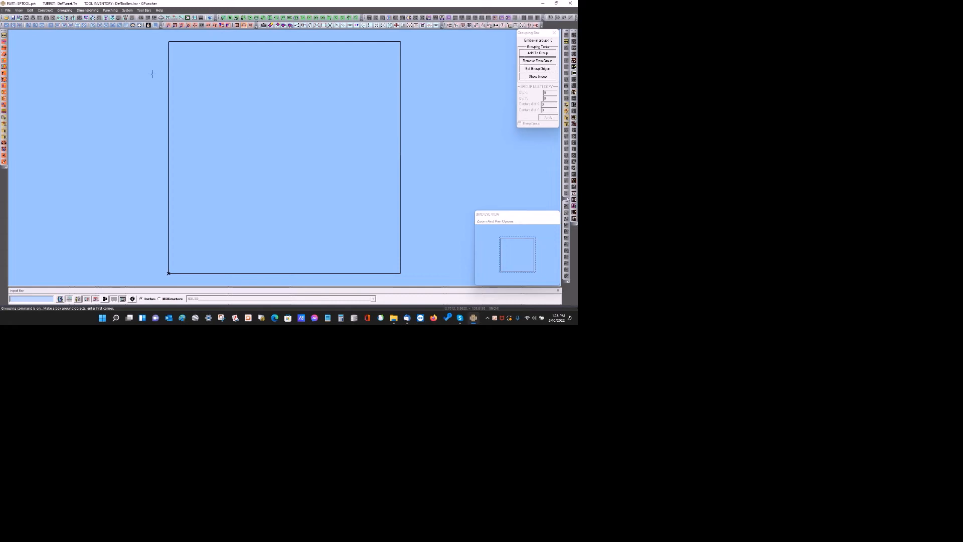
Draw a circle centred at 5,5 with a radius of 1.5 inches inside the square.
left_click(45, 10)
left_click(57, 32)
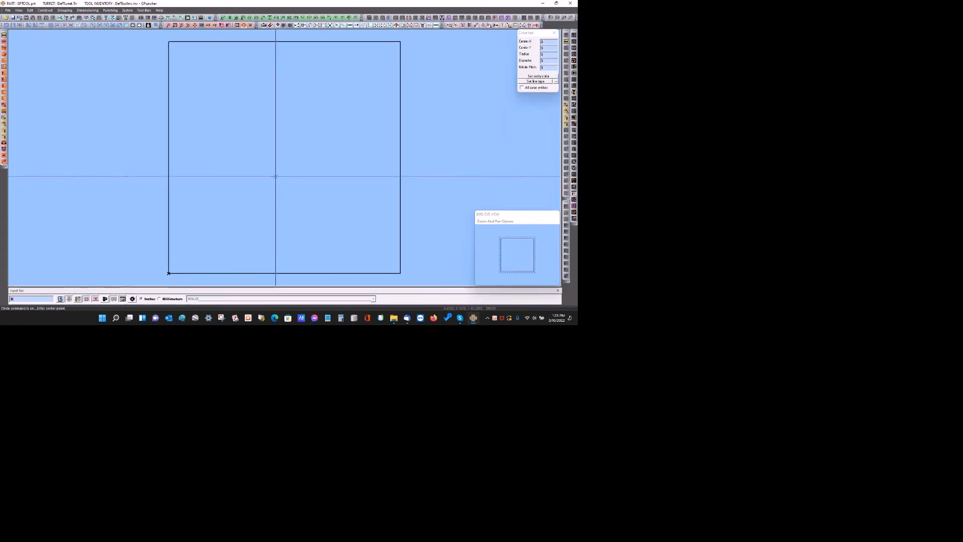
type("5,5")
key("Return")
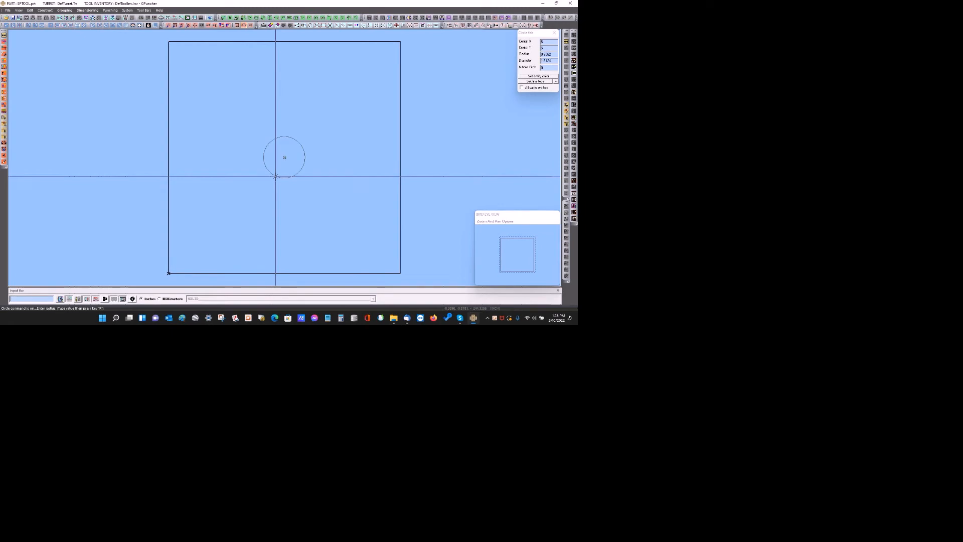
type("1.5")
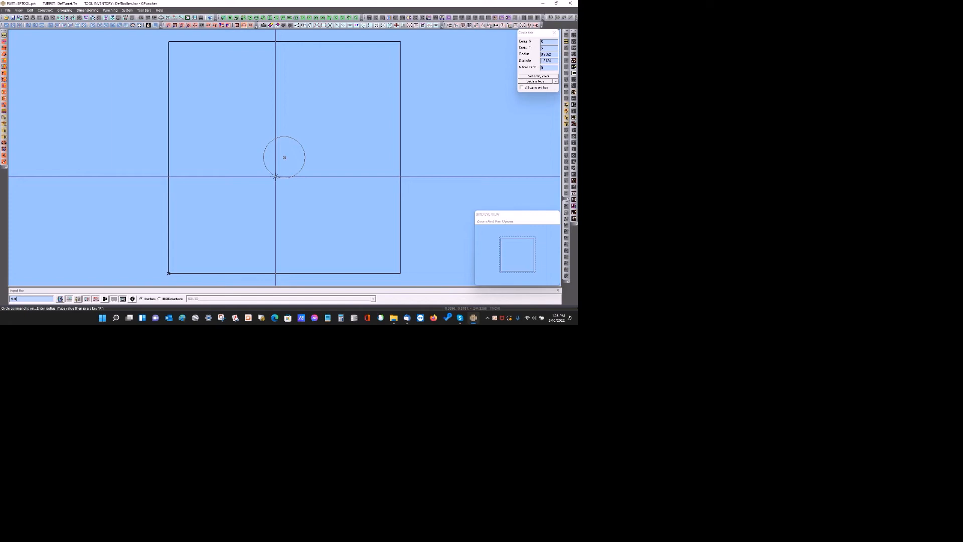
key("r")
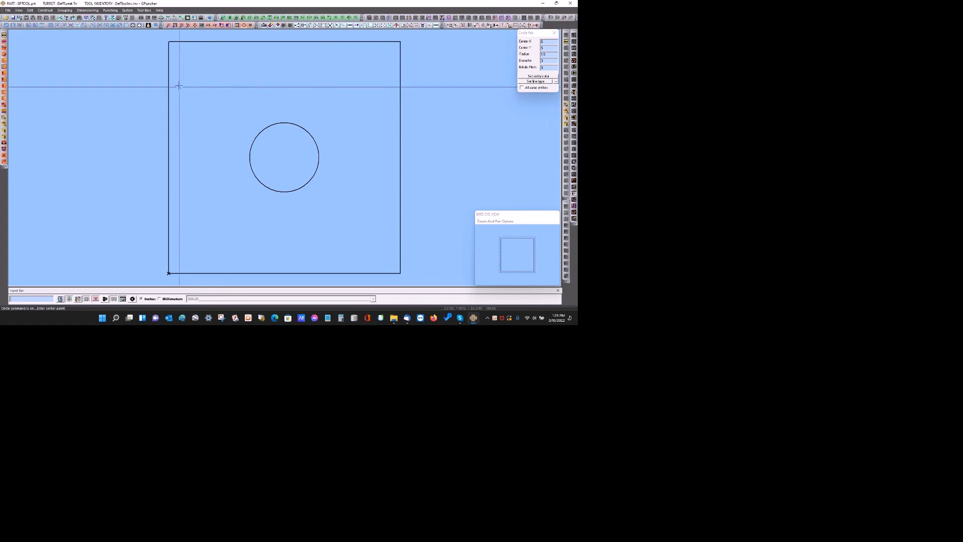
Draw a horizontal line from the circle's centre to a relative end point of 1.75,0.
left_click(46, 10)
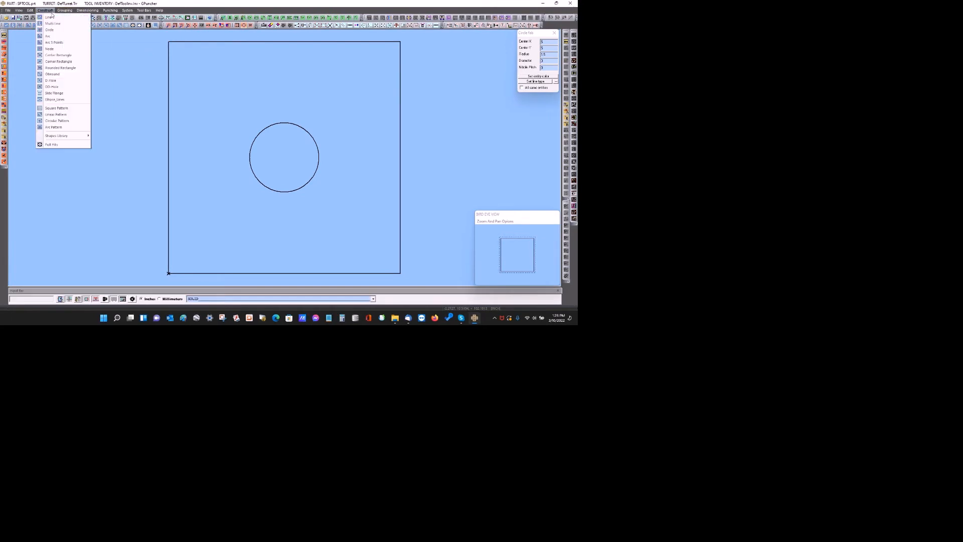
left_click(50, 17)
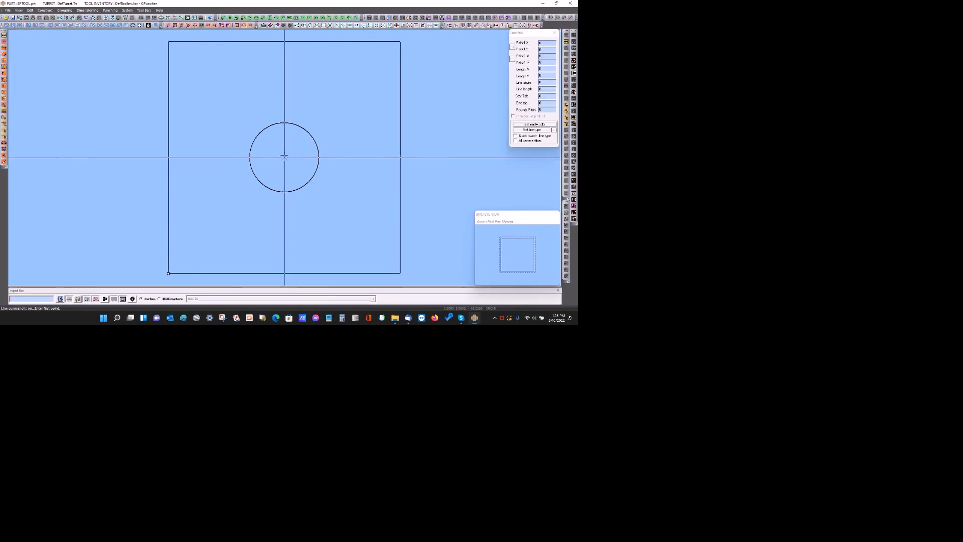
left_click(284, 157)
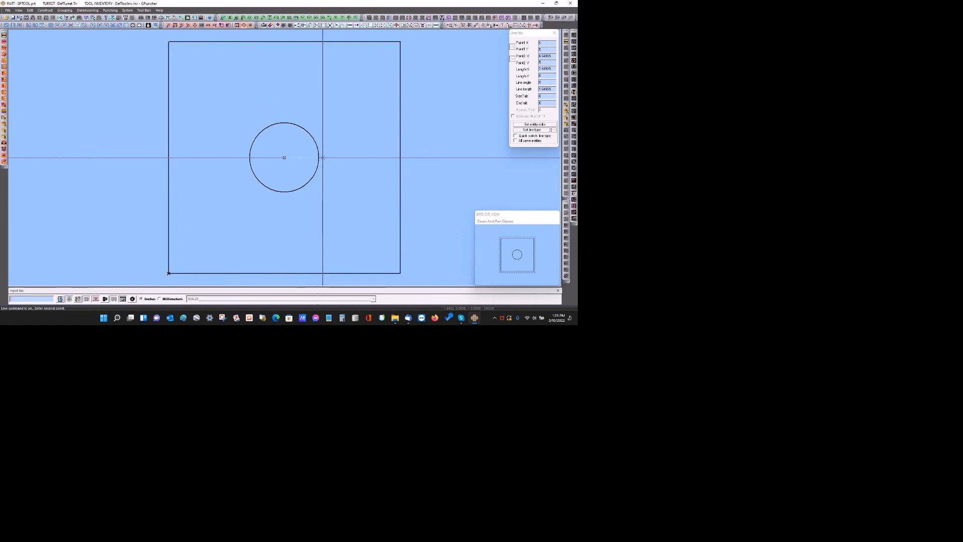
type("1.75,0")
key("Return")
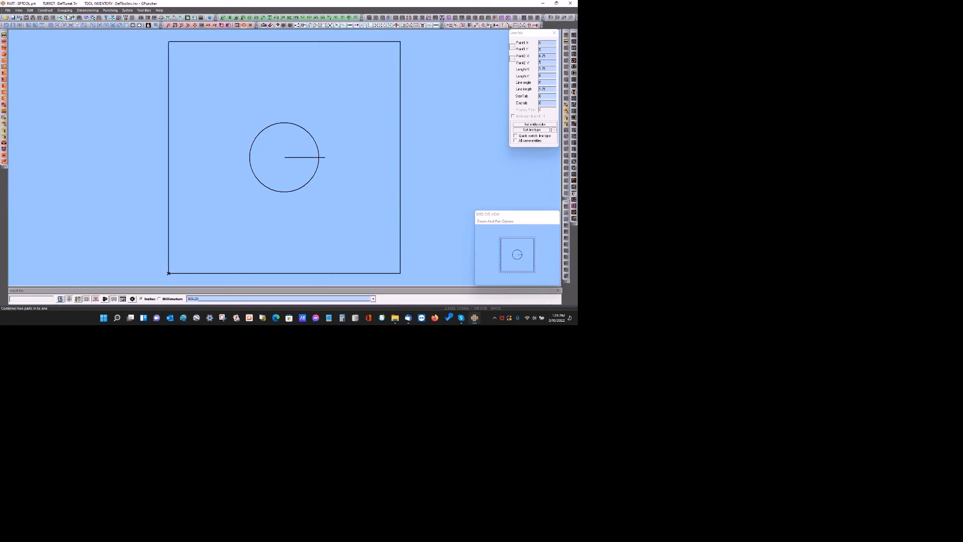
Create parallel lines offset 0.25 above and below the horizontal centre line.
left_click(30, 10)
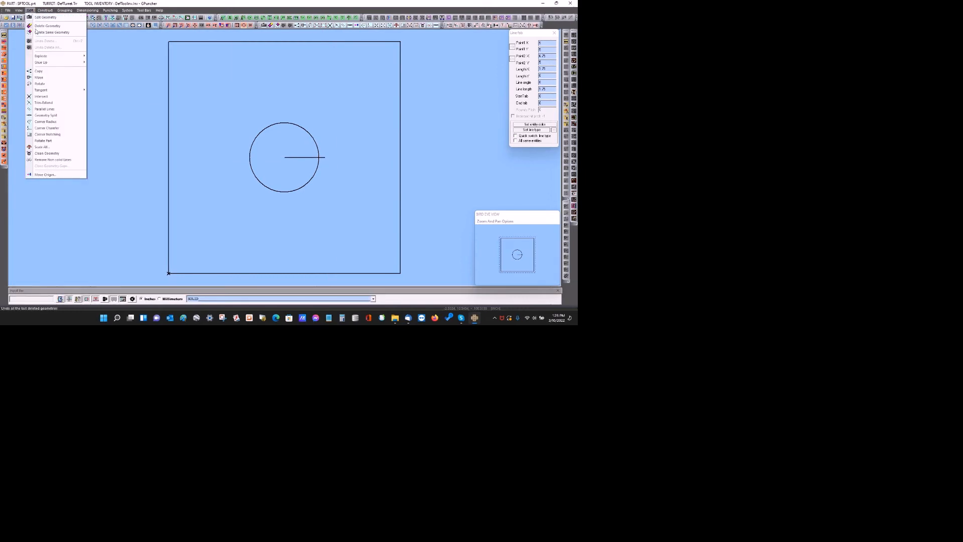
left_click(44, 108)
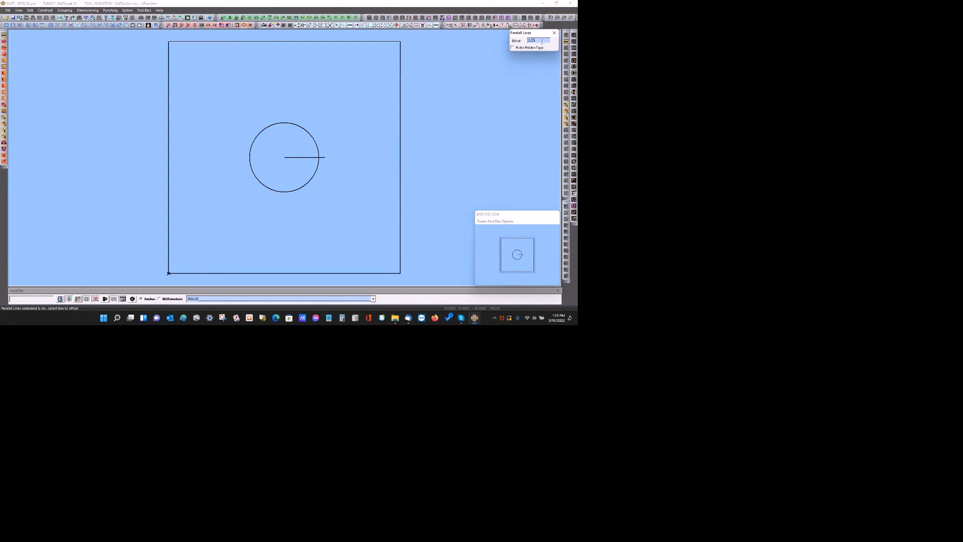
left_click(305, 156)
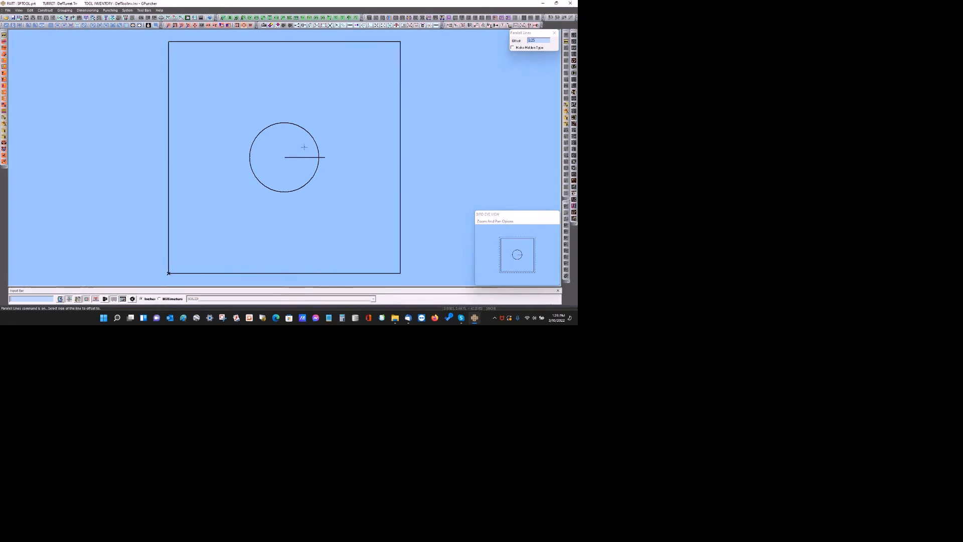
left_click(303, 147)
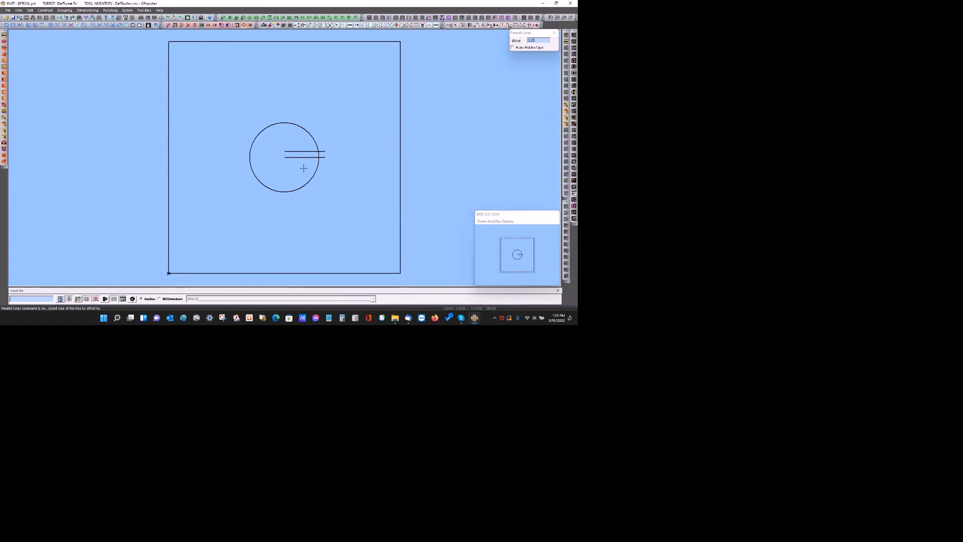
left_click(303, 168)
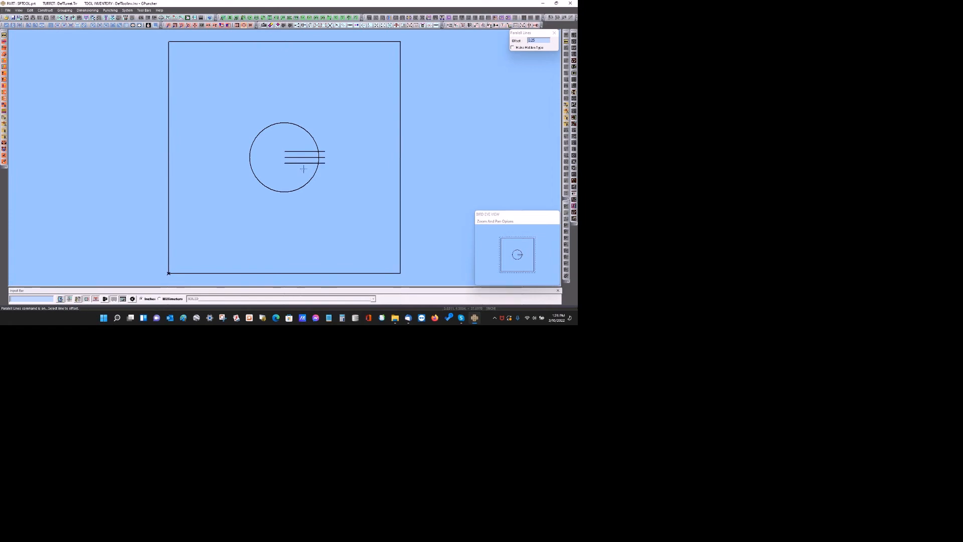
Draw a 0.25 radius arc centred on the centre line's outer end, joining the ends of the two parallel lines.
left_click(50, 10)
left_click(50, 36)
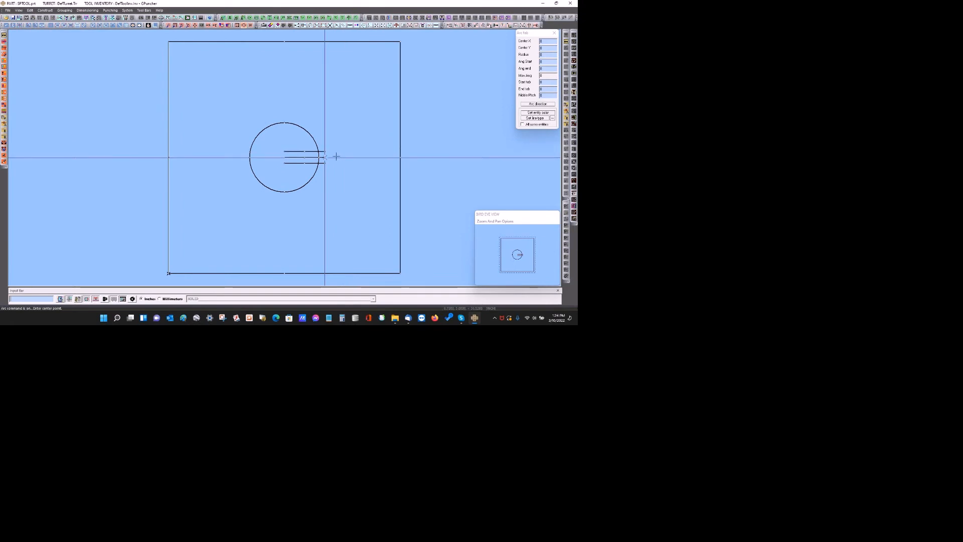
left_click(336, 157)
left_click(339, 170)
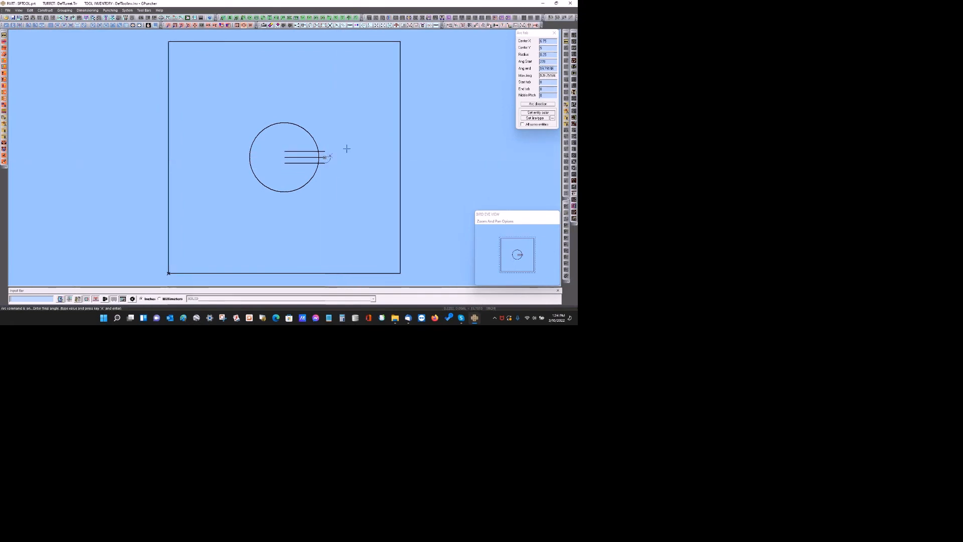
left_click(326, 150)
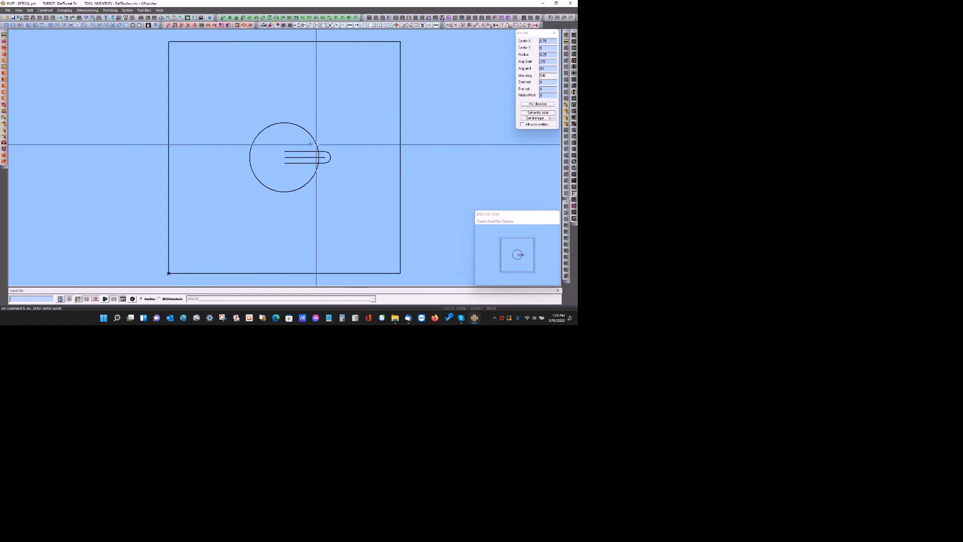
Trim the upper and lower parallel lines back to the circle so only their outer portions remain.
left_click(30, 10)
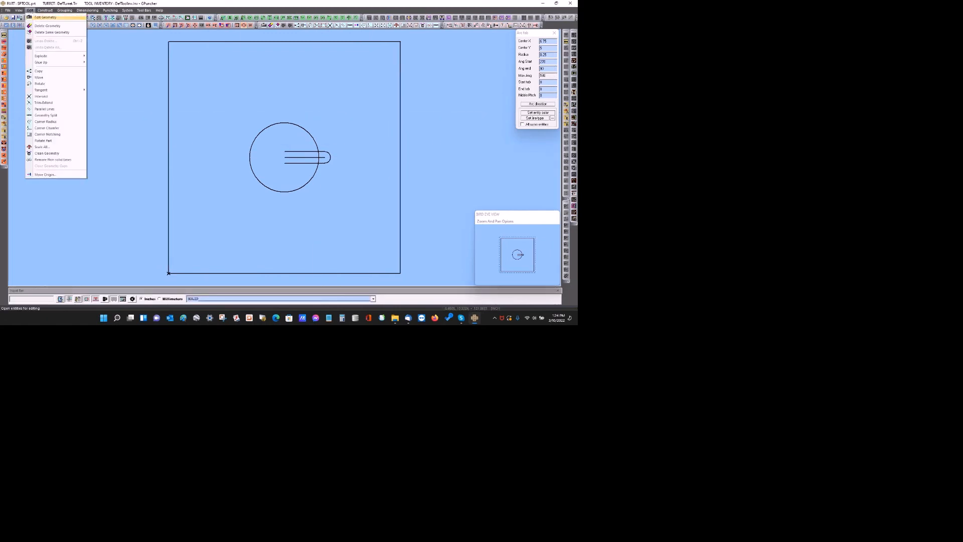
left_click(44, 102)
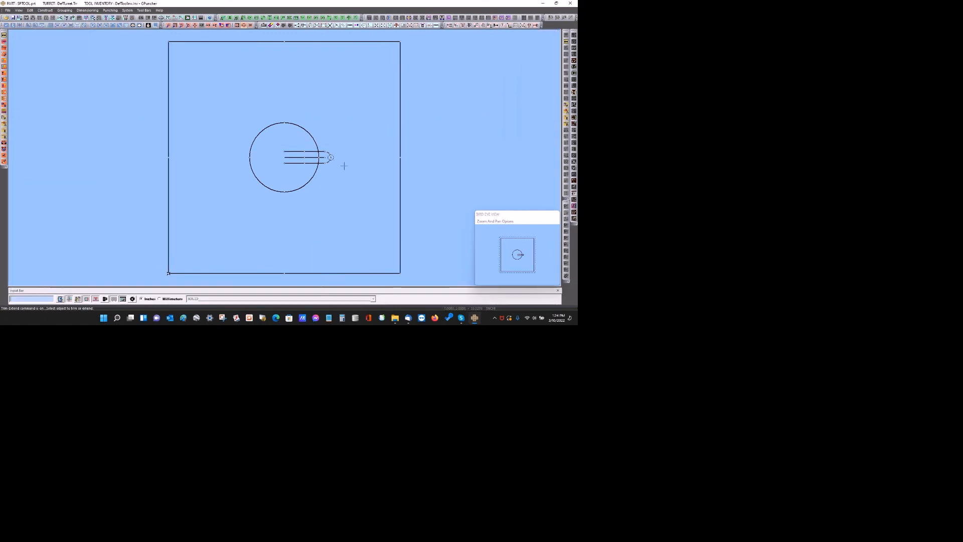
left_click(323, 152)
left_click(301, 128)
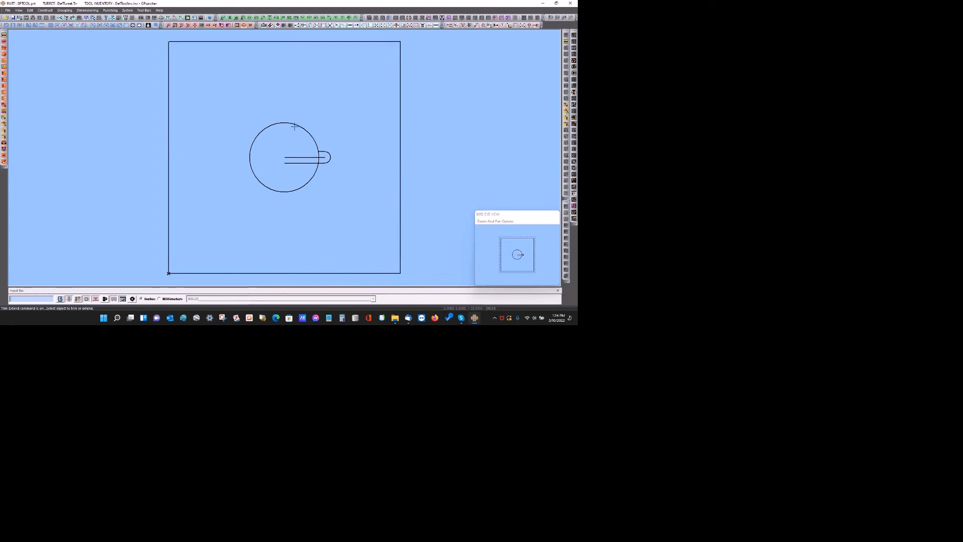
left_click(326, 168)
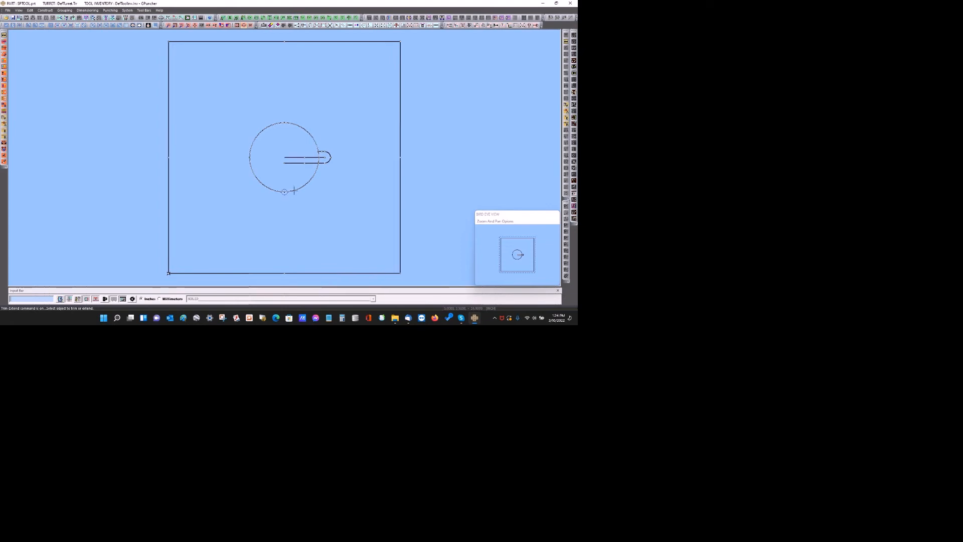
left_click(290, 191)
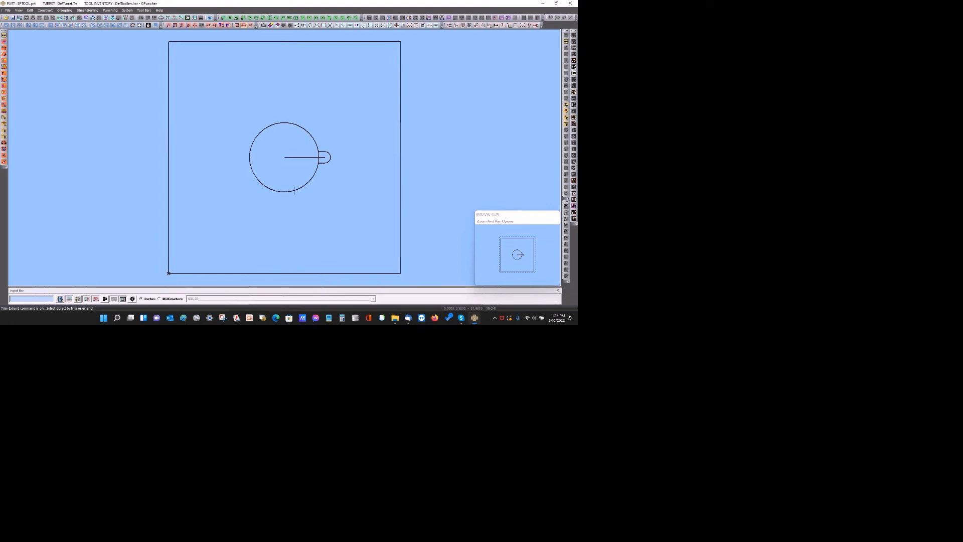
Delete the horizontal centre line of the notch.
left_click(30, 10)
left_click(40, 26)
left_click(304, 158)
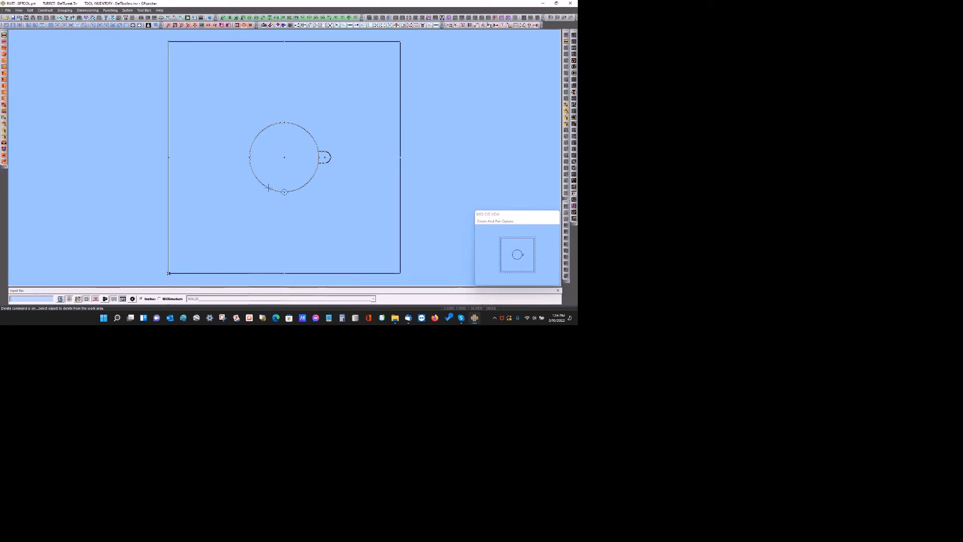
key("Escape")
Rotate-copy the grouped notch geometry by 90 degrees about the circle's centre, with Keep Group enabled.
left_click(65, 10)
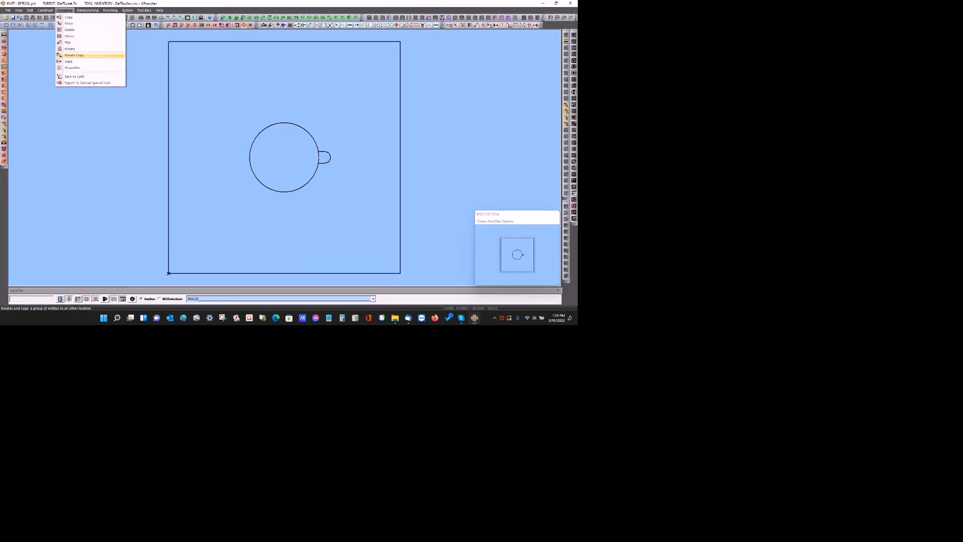
left_click(71, 56)
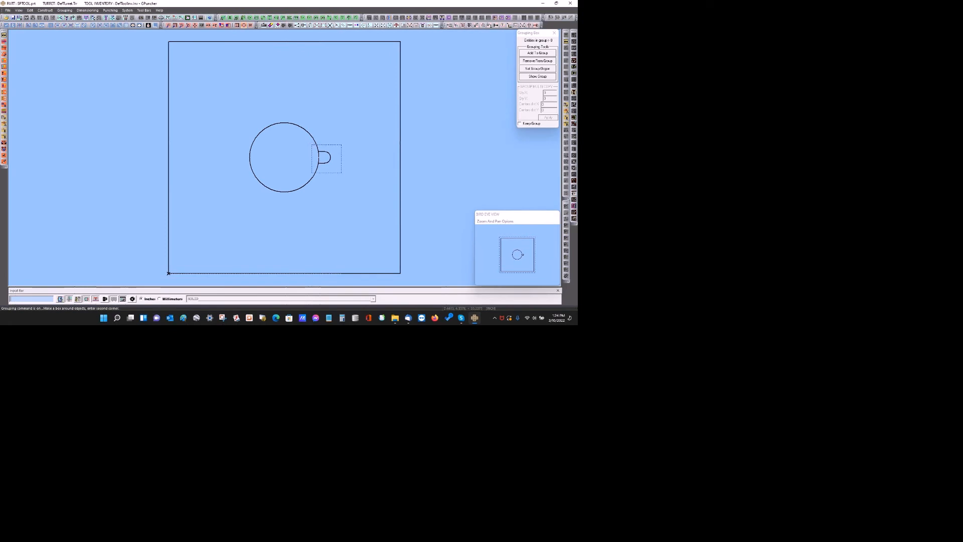
left_click(285, 156)
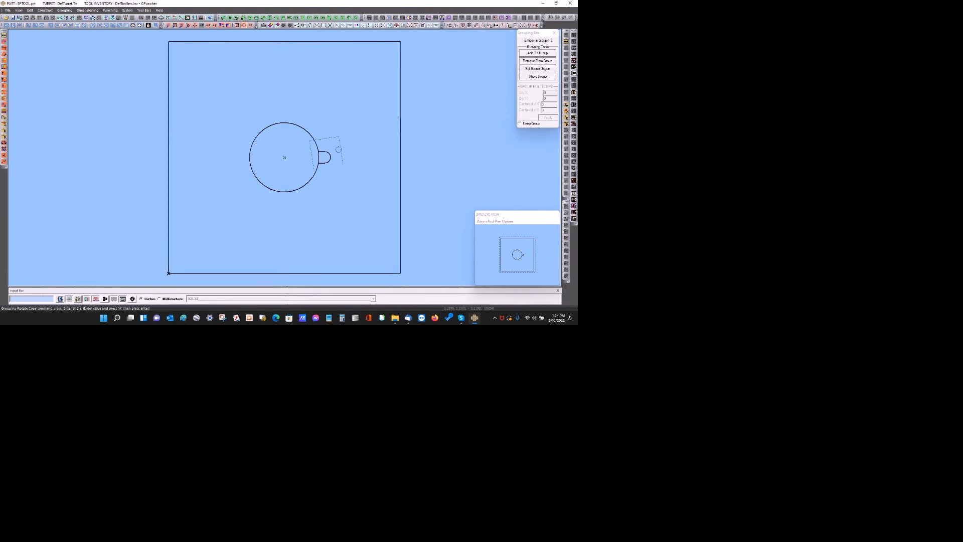
left_click(520, 123)
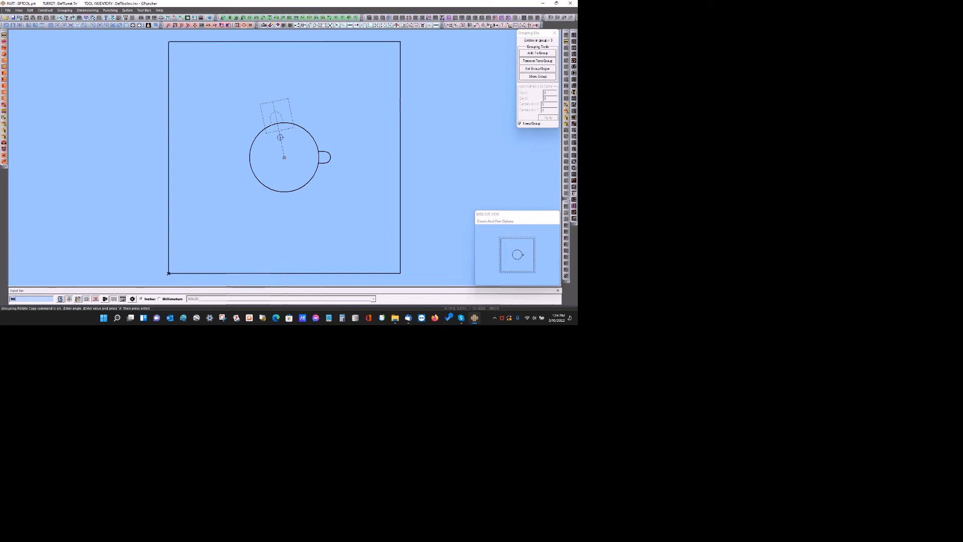
key("a")
key("Return")
key("Return")
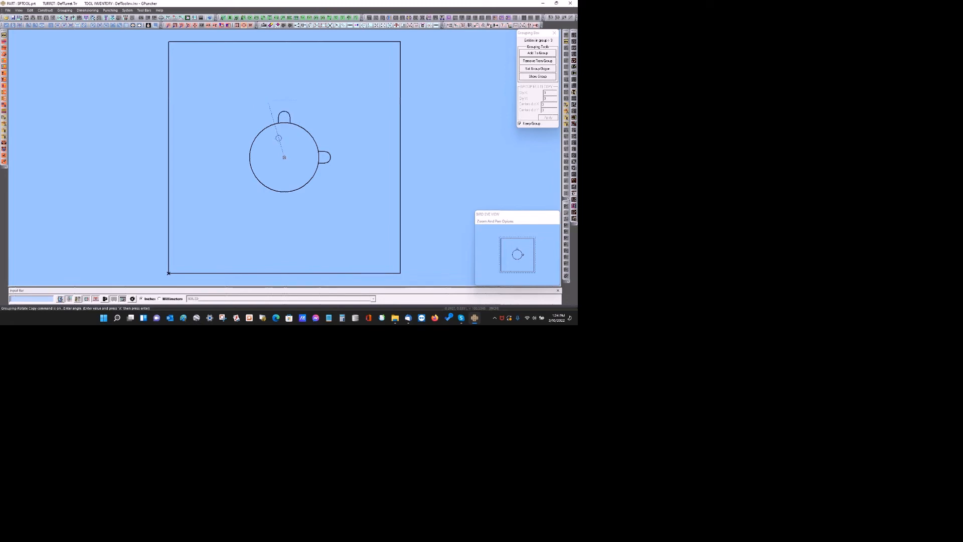
Add two more rotated copies of the notch about the circle's centre, at 180 and 270 degrees.
type("180")
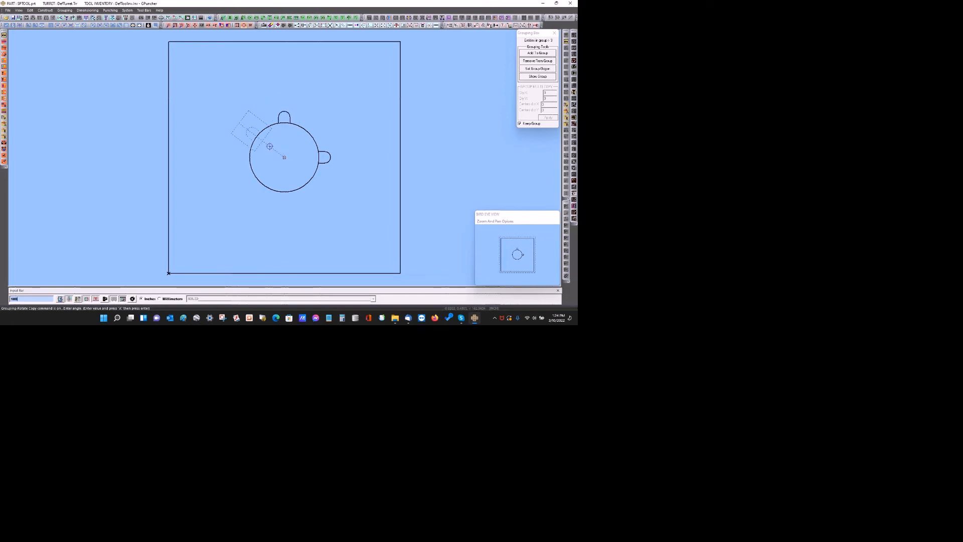
type("a")
key("Return")
type("270a")
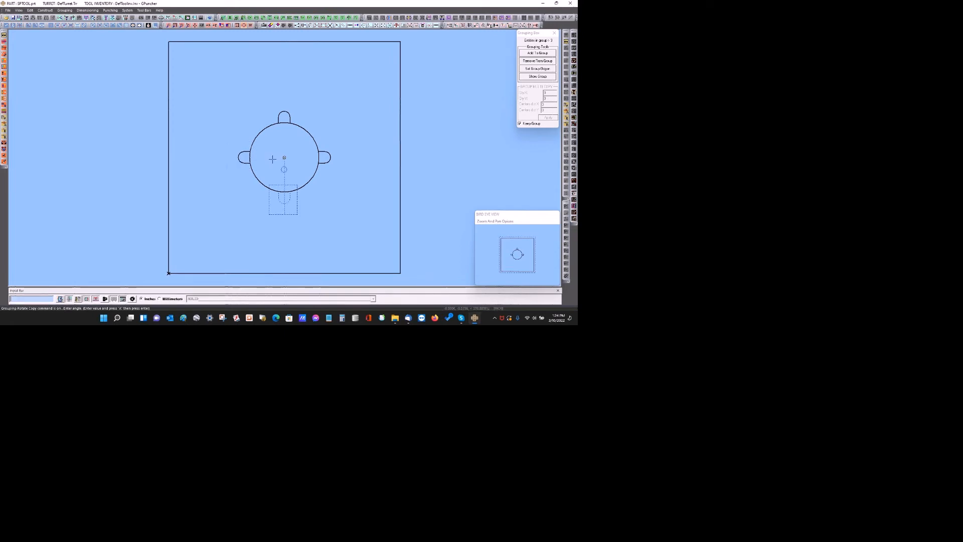
key("Return")
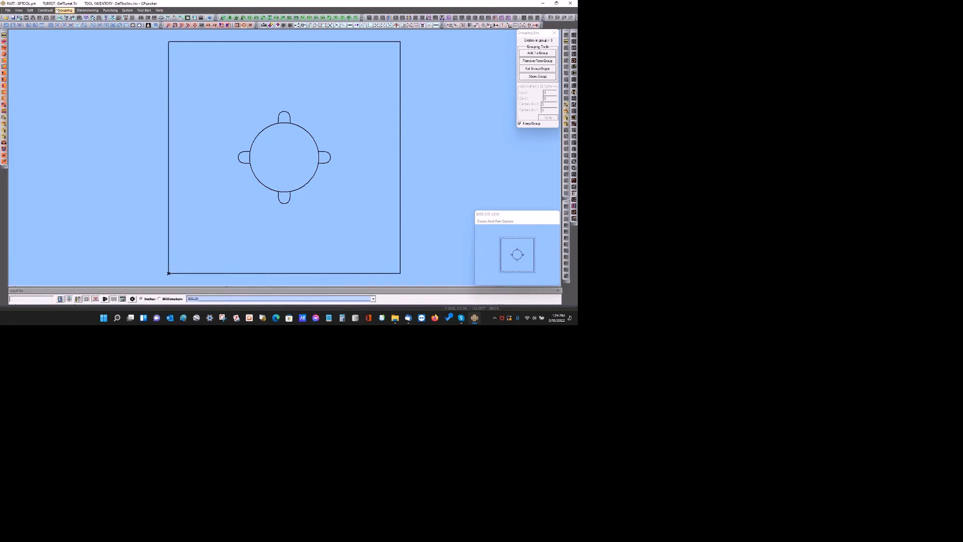
Draw two 1.5-inch radius arcs about the circle's centre, from right notch to top notch and from top notch to left notch.
left_click(45, 10)
left_click(48, 36)
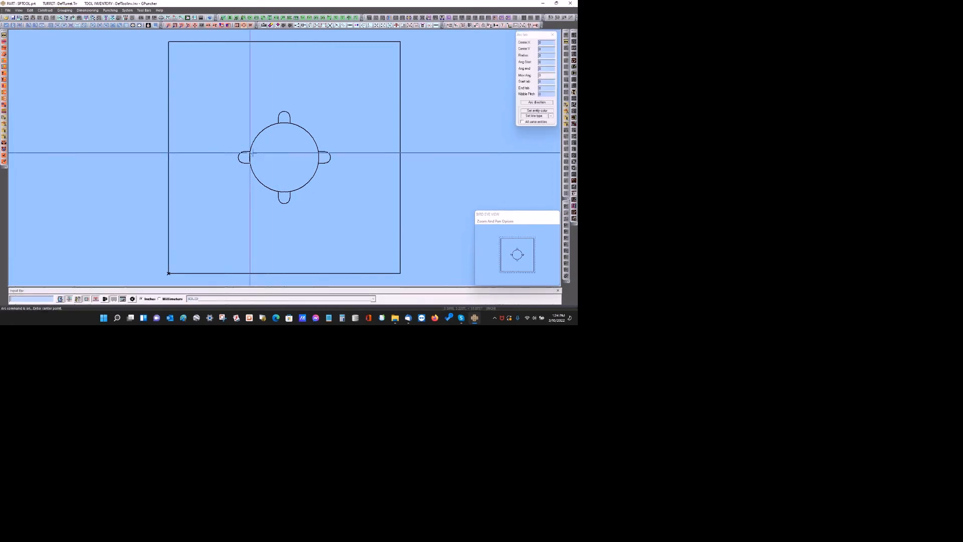
left_click(285, 157)
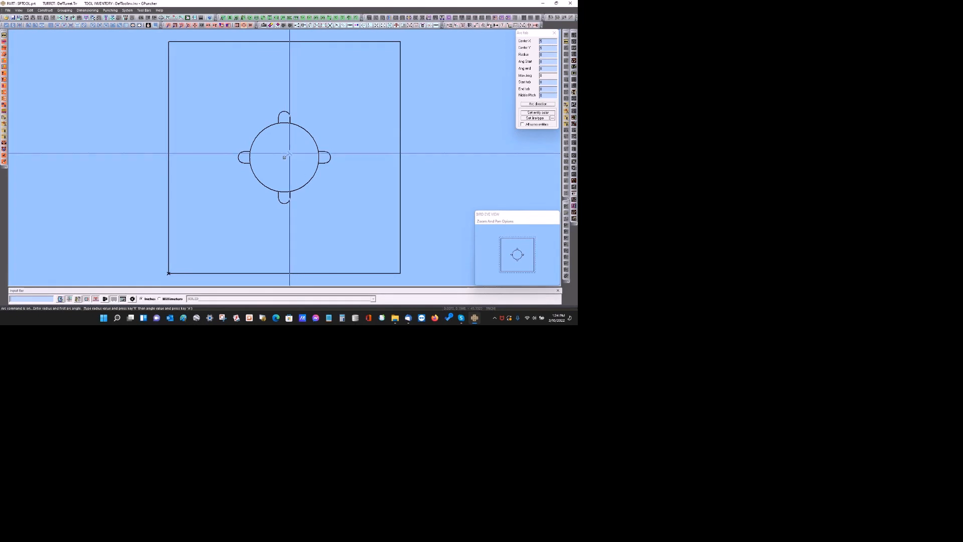
left_click(318, 152)
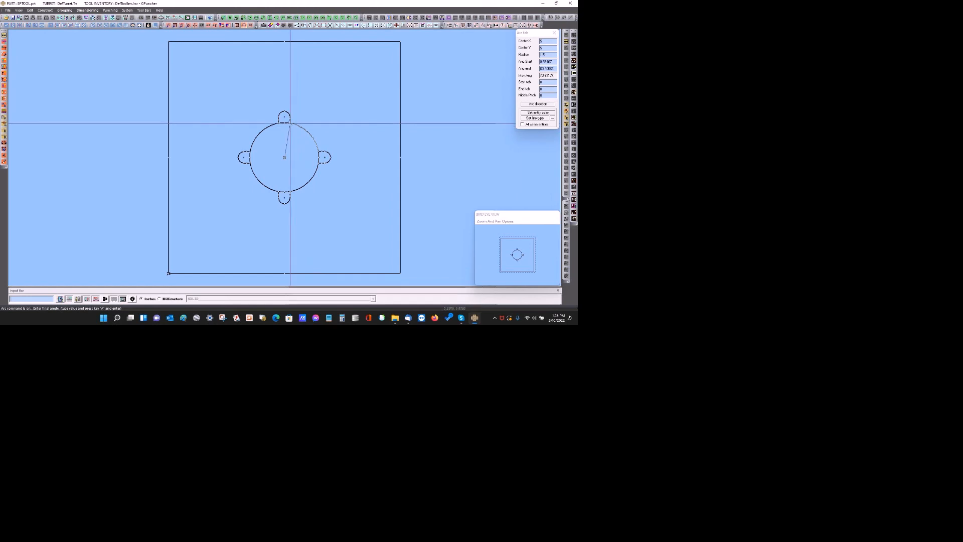
left_click(291, 124)
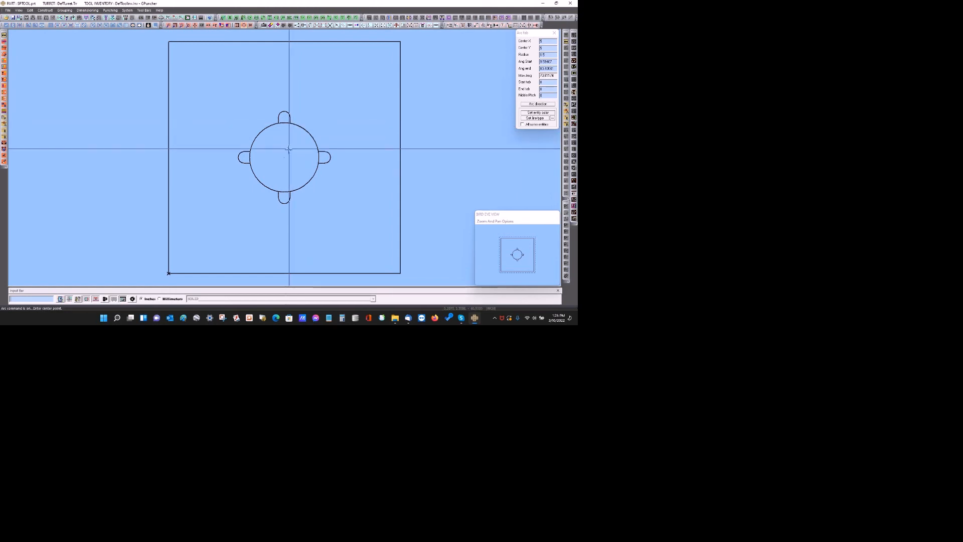
left_click(285, 158)
left_click(279, 123)
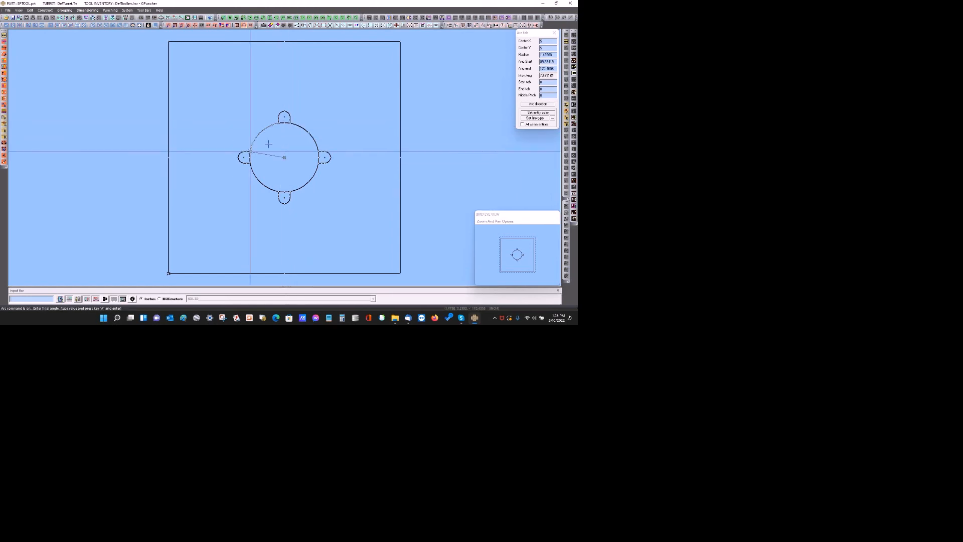
left_click(250, 152)
Draw two more arcs about the circle's centre, from left notch to bottom notch and from bottom notch to right notch.
left_click(284, 157)
left_click(251, 162)
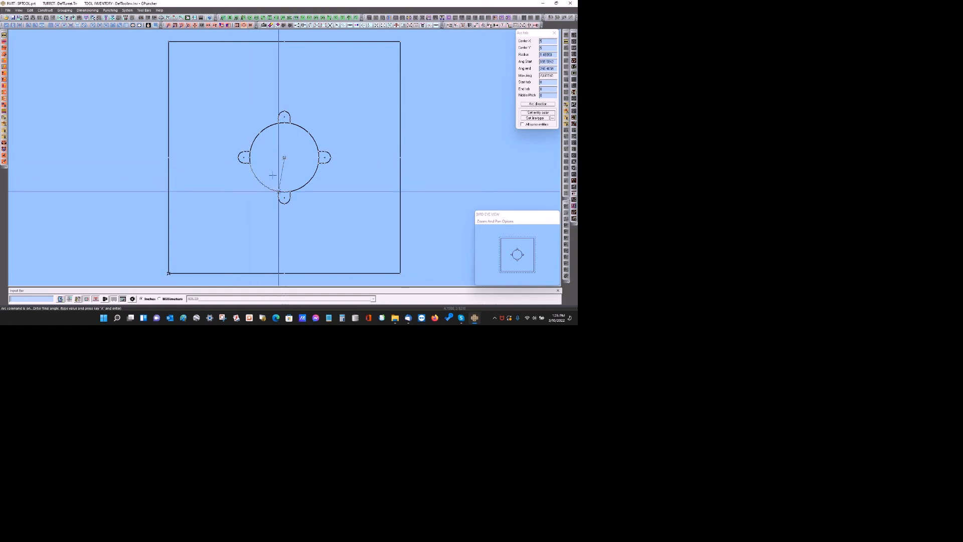
left_click(278, 191)
left_click(285, 157)
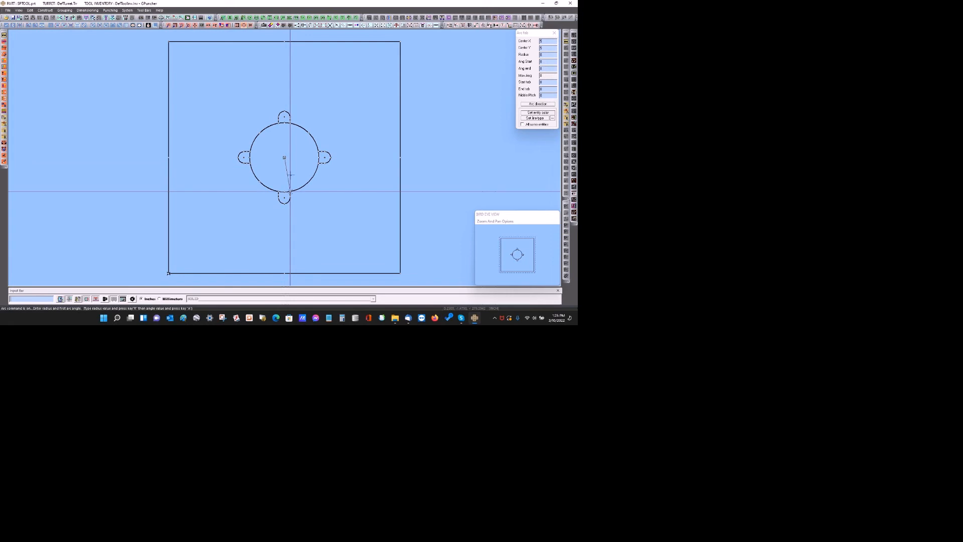
left_click(289, 191)
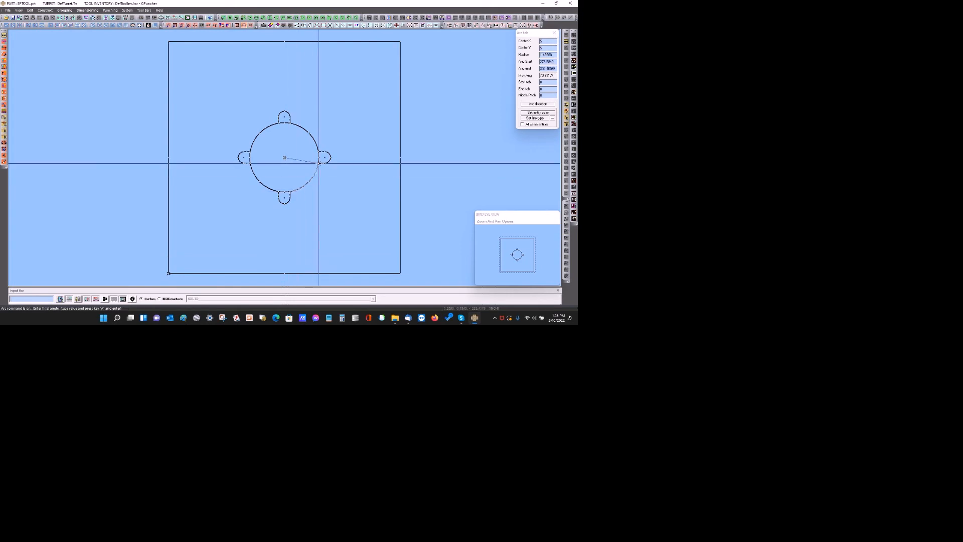
left_click(318, 162)
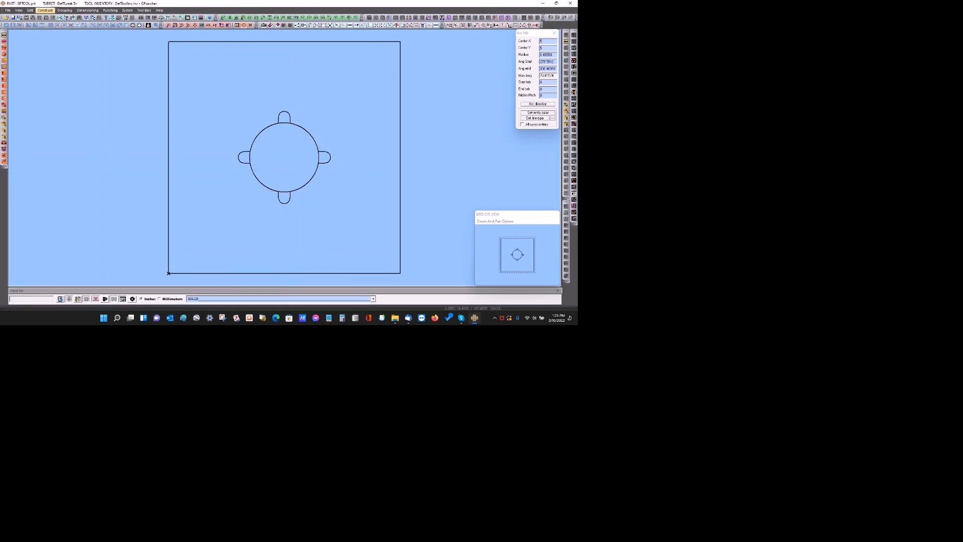
Delete the original full circle, leaving the arcs between the notches as the cutout's outline.
left_click(30, 10)
left_click(40, 26)
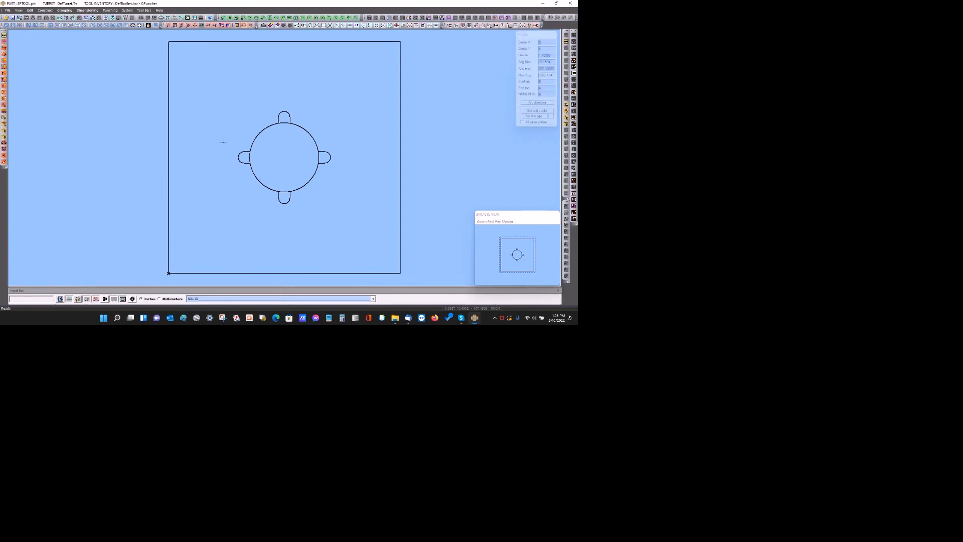
left_click(280, 161)
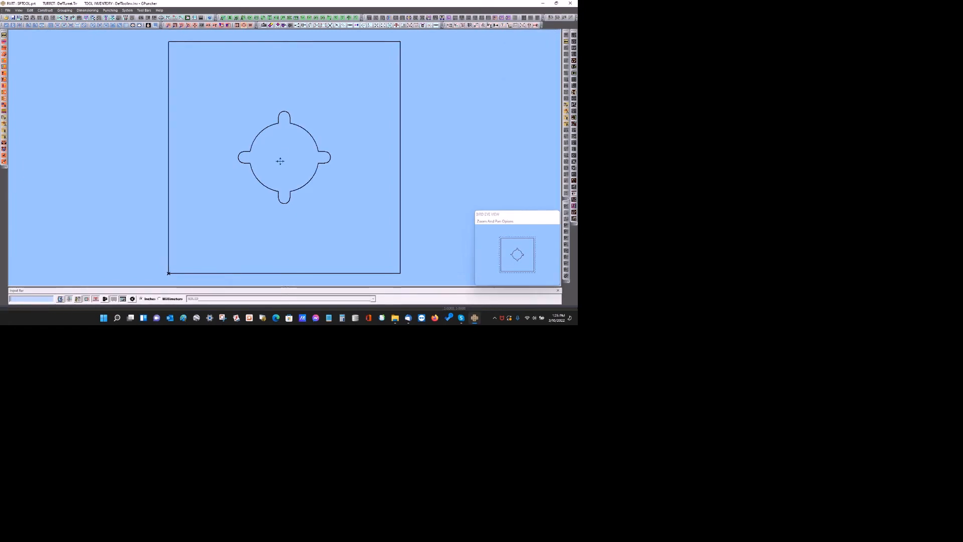
Group the entire cutout outline for saving as a full hit tool, with its centre as the group origin.
left_click(65, 10)
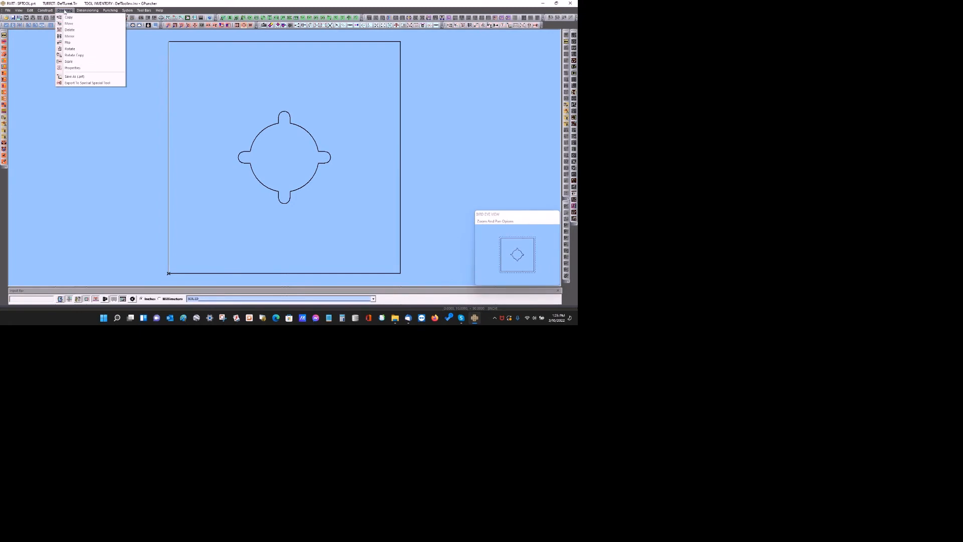
left_click(75, 77)
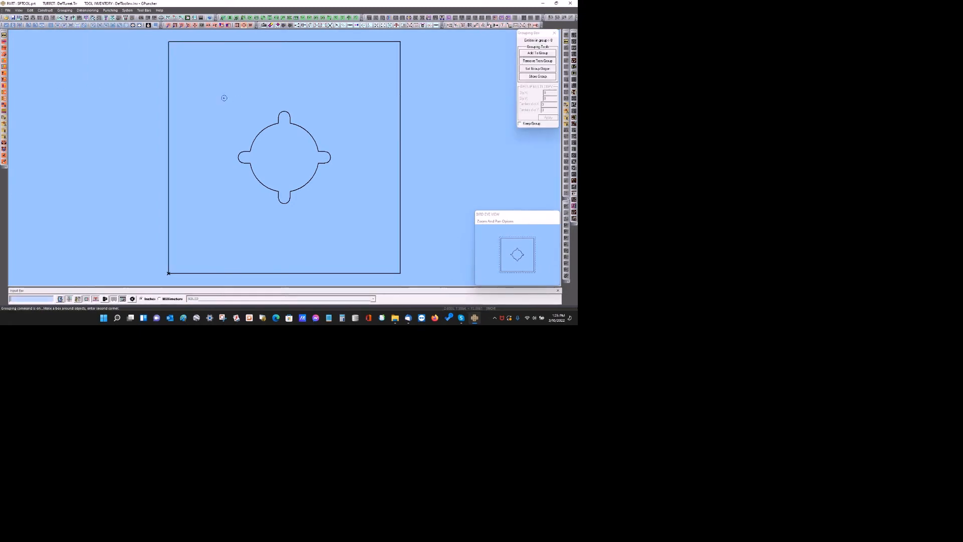
left_click(355, 216)
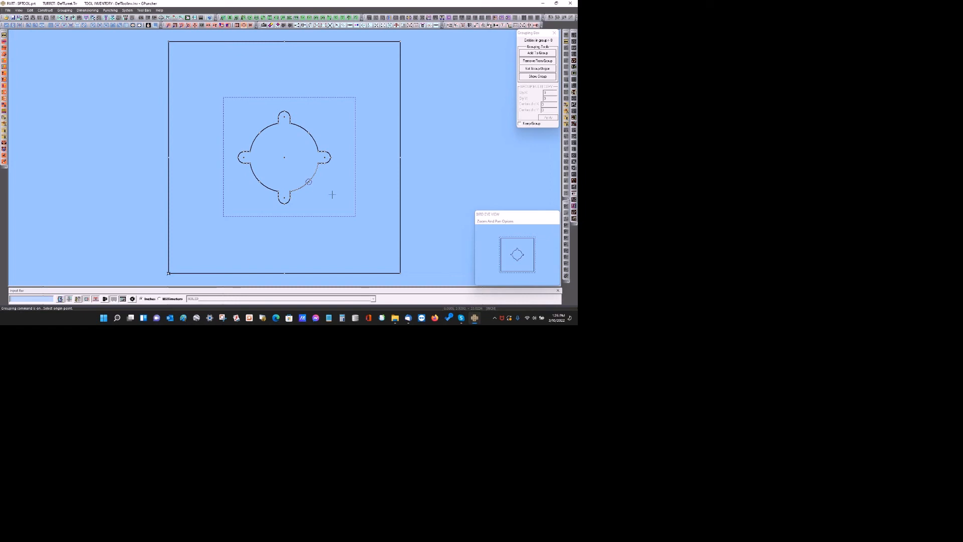
left_click(291, 163)
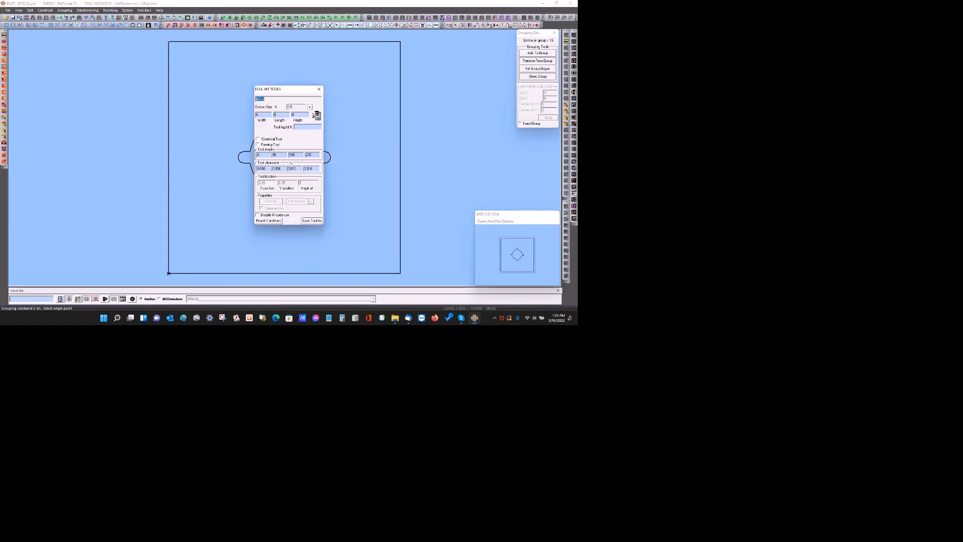
Set the full hit tool's station size to D (3.5), enter its tool tag ID, and mark it as a symmetrical tool.
left_click_drag(285, 95, 188, 90)
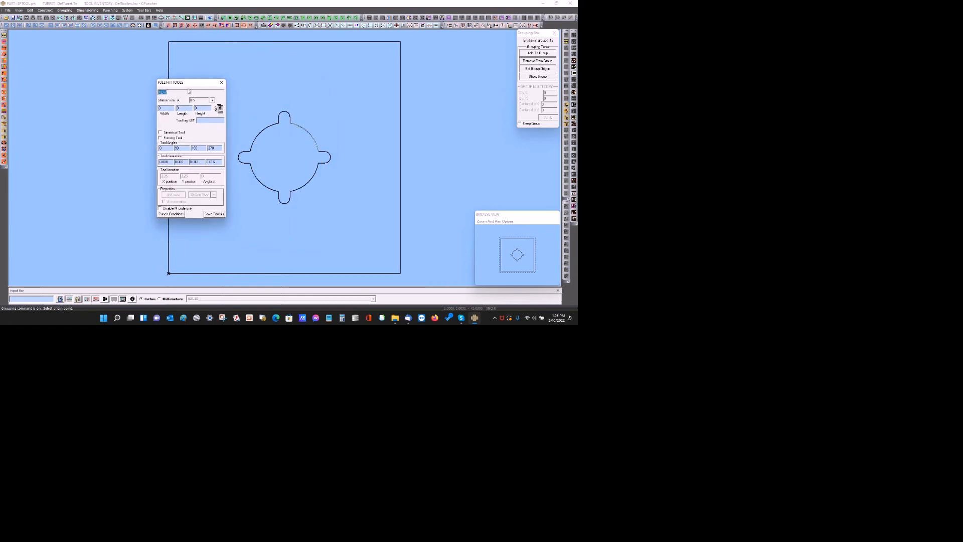
left_click(212, 101)
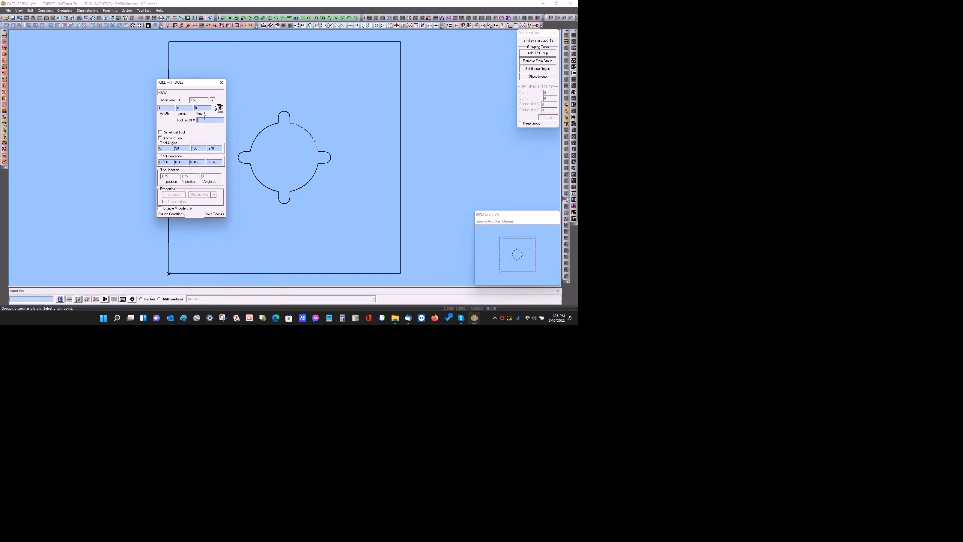
left_click(204, 118)
type("XX")
type("X")
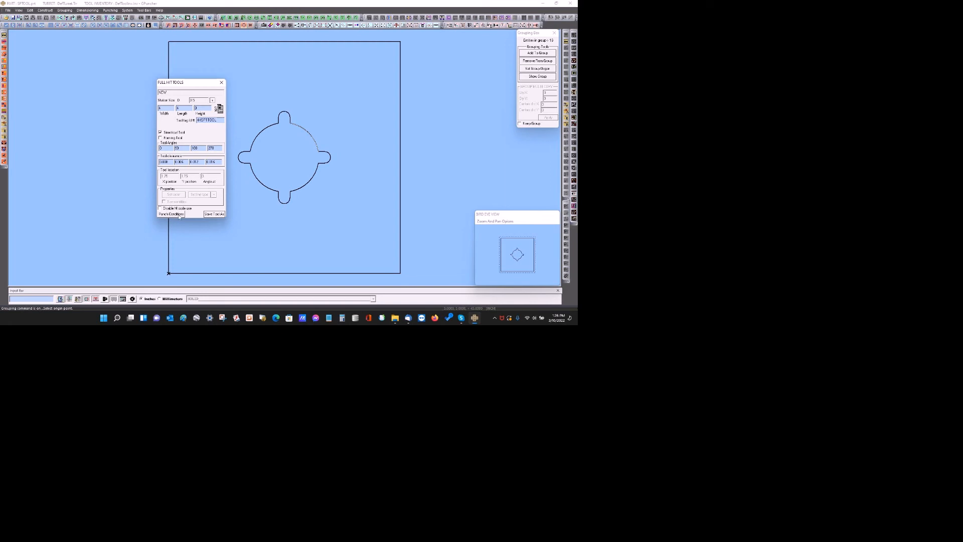
Save the full hit tool as 4SLOTS SPT.fht in the FullHitTools folder, replacing the existing file.
left_click(215, 214)
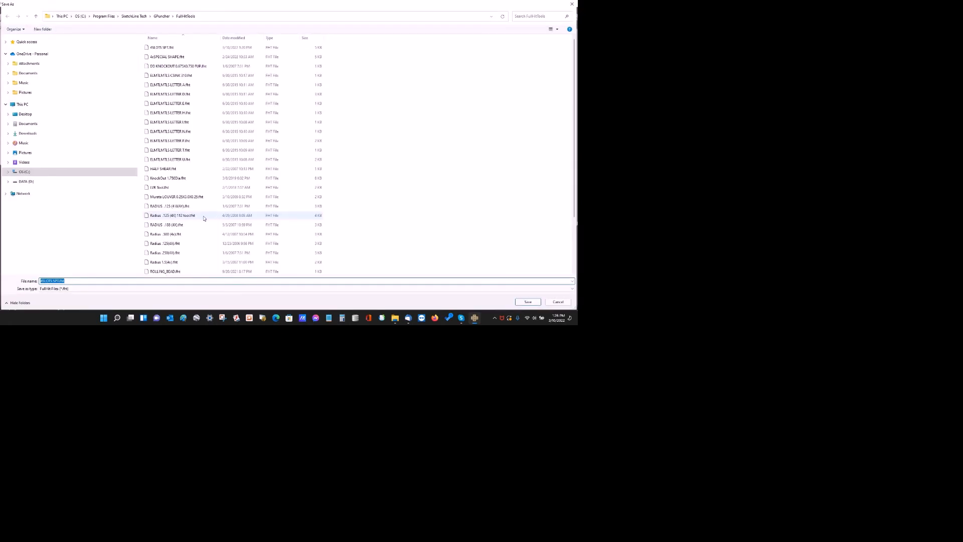
double_click(161, 48)
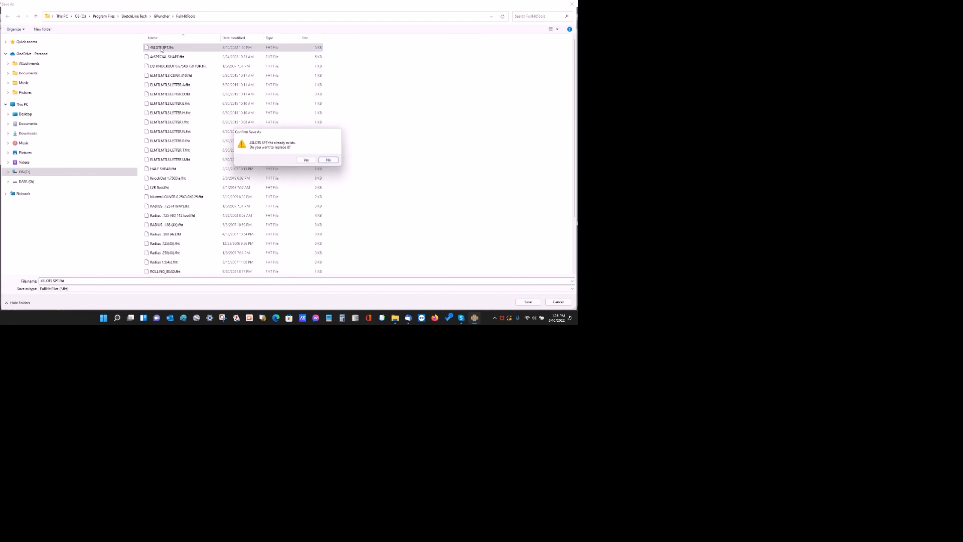
left_click(306, 160)
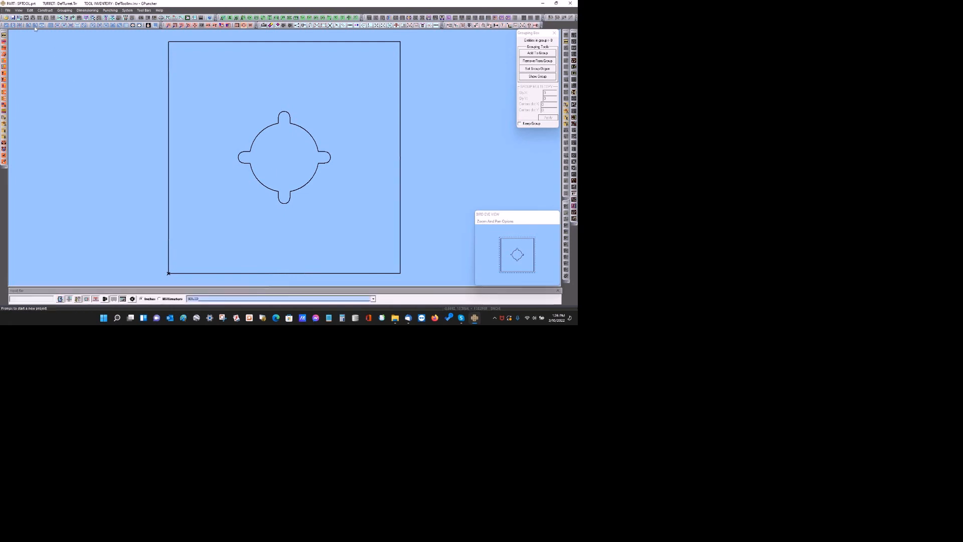
Add a Special Tool to the tool inventory from the file 4SLOTS SPT.fht.
left_click(18, 10)
mouse_move(26, 18)
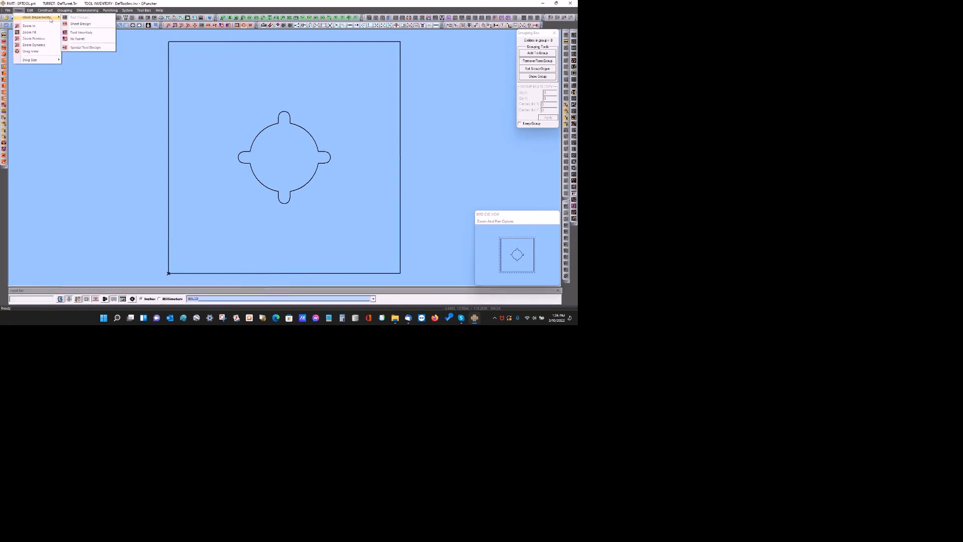
left_click(81, 33)
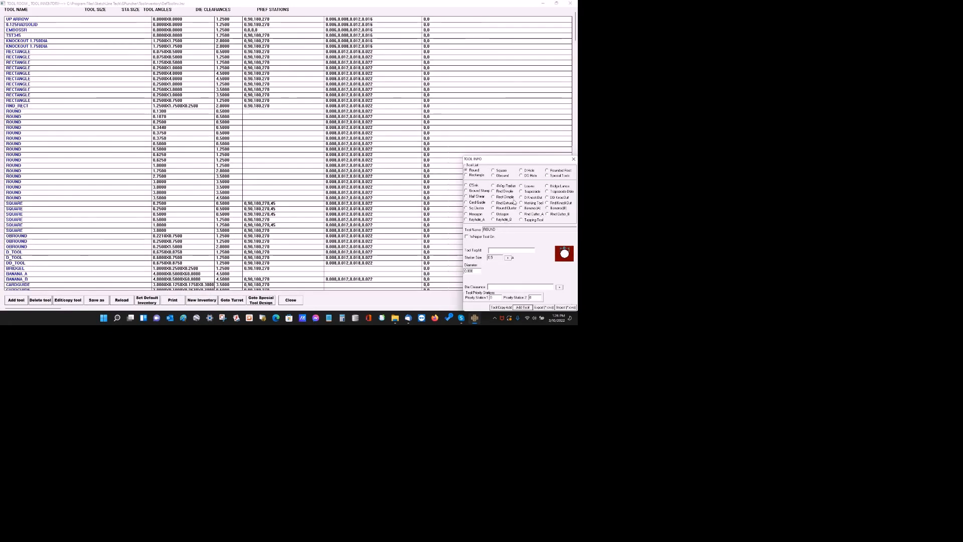
left_click(557, 176)
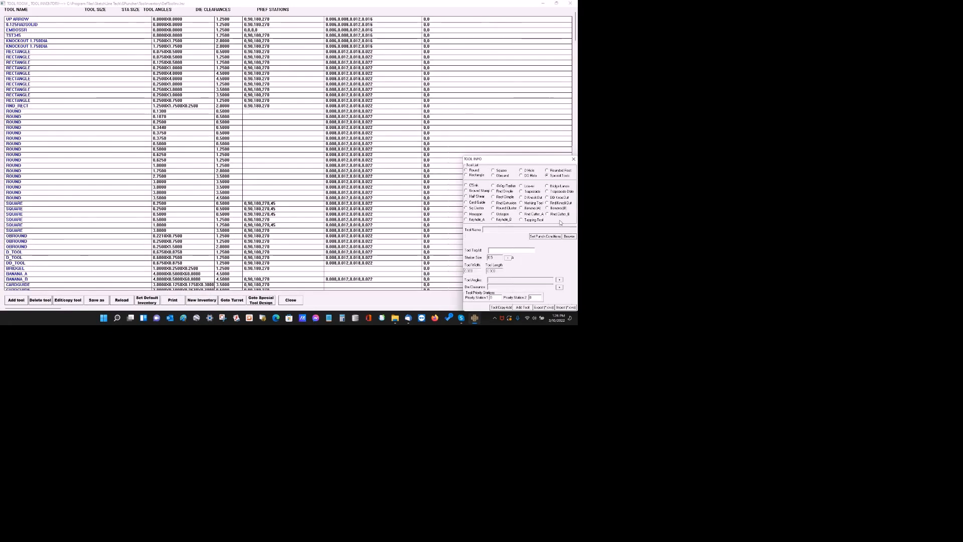
left_click(568, 237)
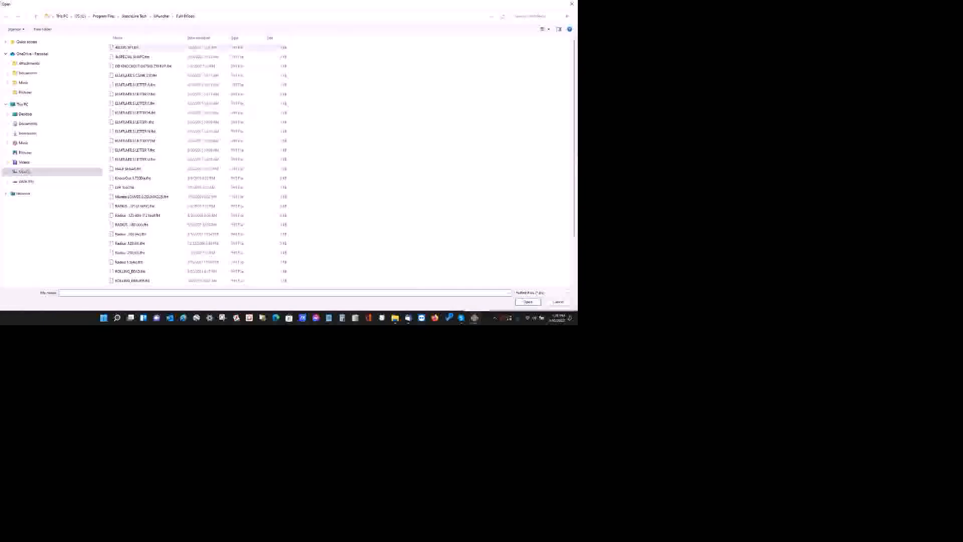
left_click(130, 48)
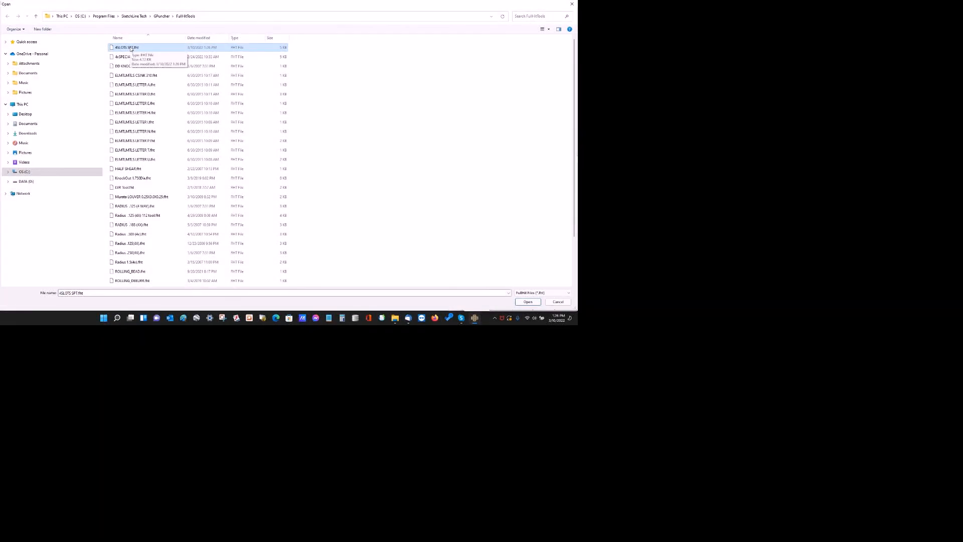
double_click(130, 49)
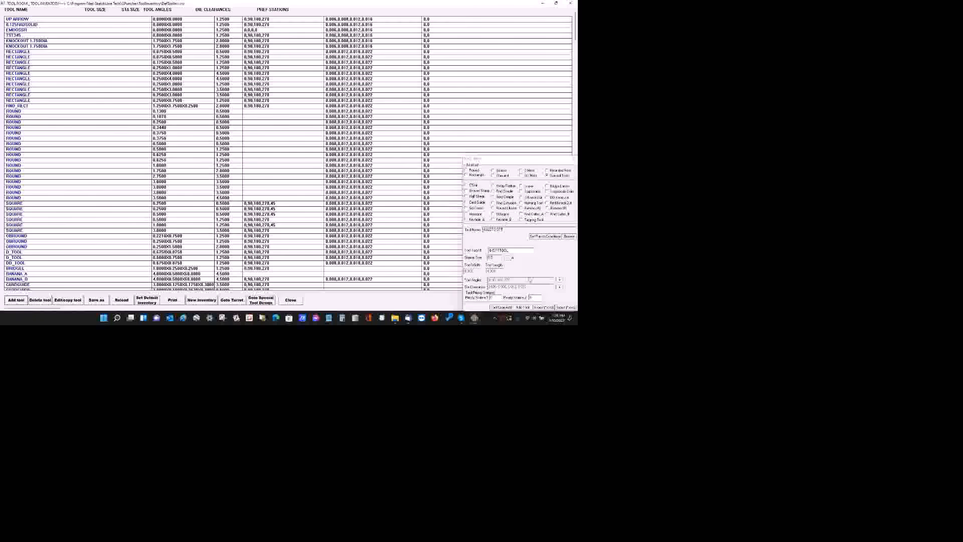
left_click(523, 307)
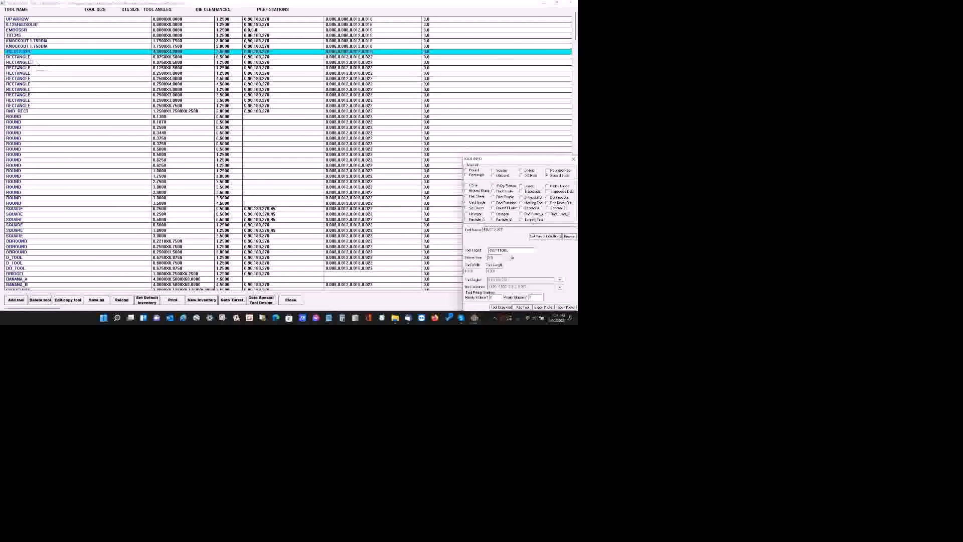
Load the 4SLOTS SPT special tool from the inventory into 3.5-inch station 219 of the turret, and return to the part.
left_click(290, 300)
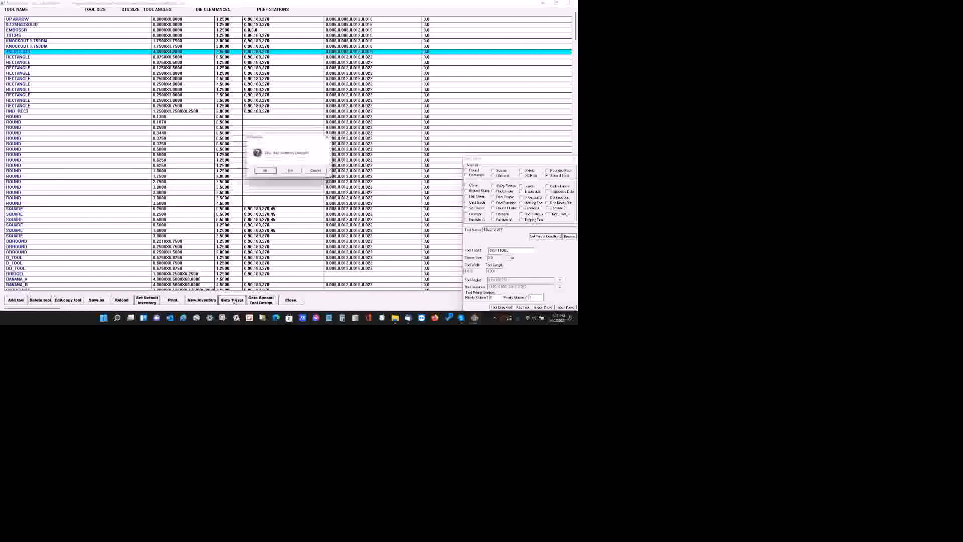
left_click(291, 171)
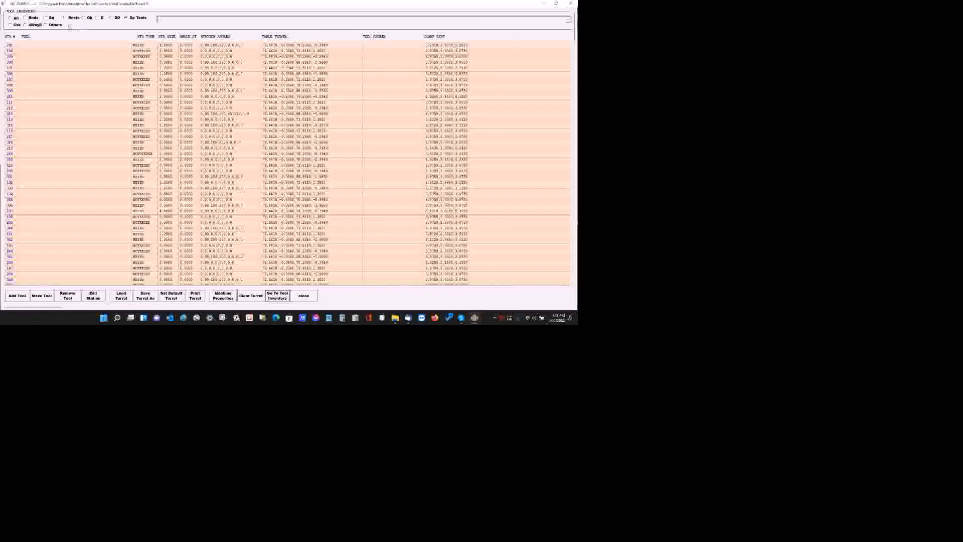
left_click(134, 19)
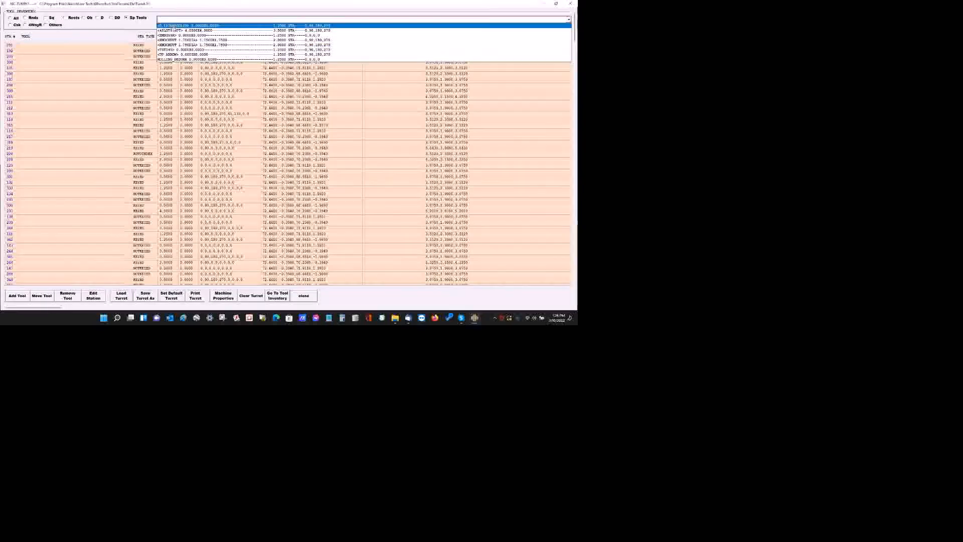
left_click(174, 31)
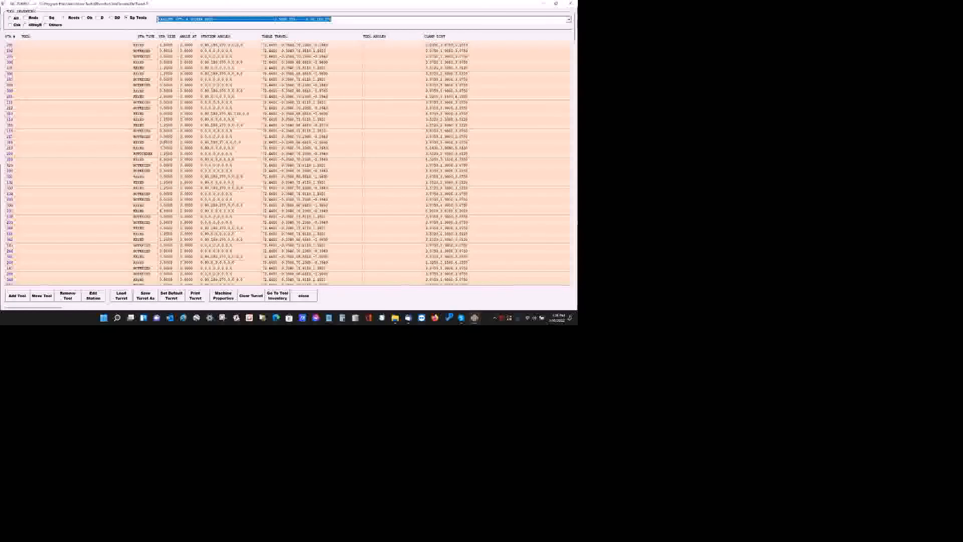
left_click(159, 149)
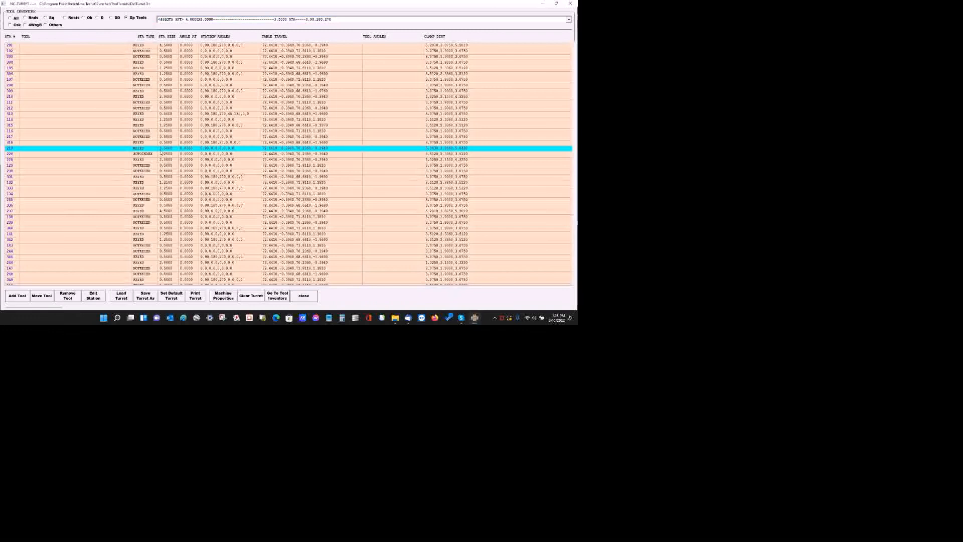
left_click(108, 150)
left_click(304, 296)
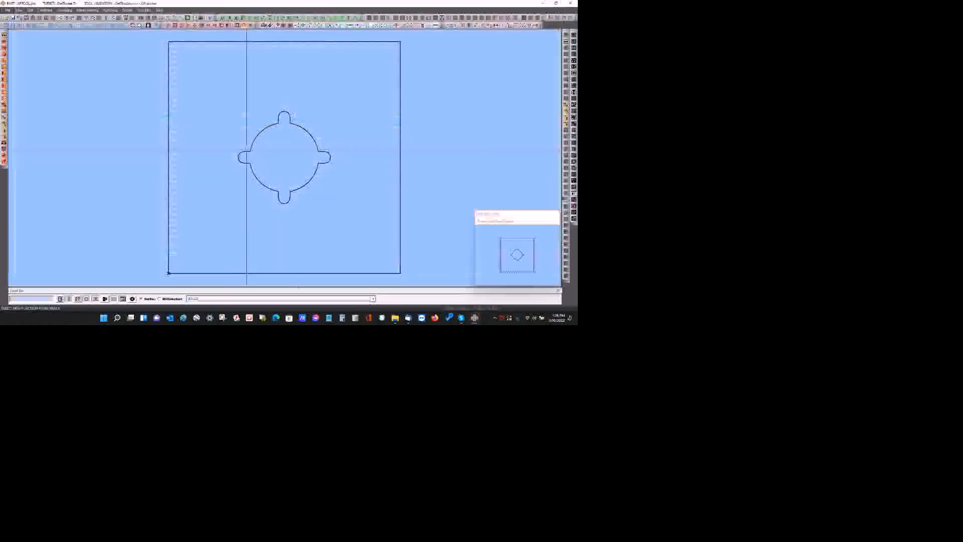
Inspect the properties of the individual arcs and lines that make up the four-notch cutout.
left_click(30, 10)
left_click(45, 17)
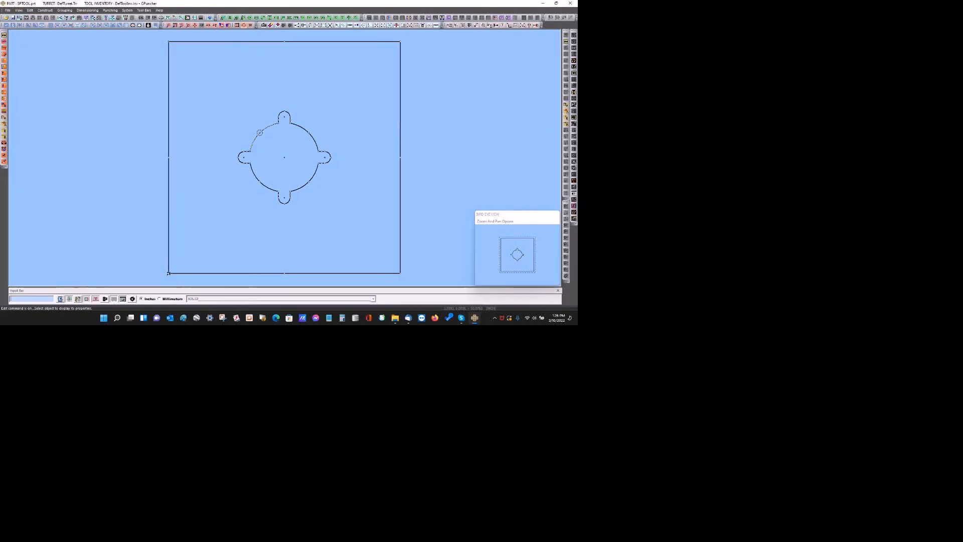
left_click(260, 133)
left_click(288, 119)
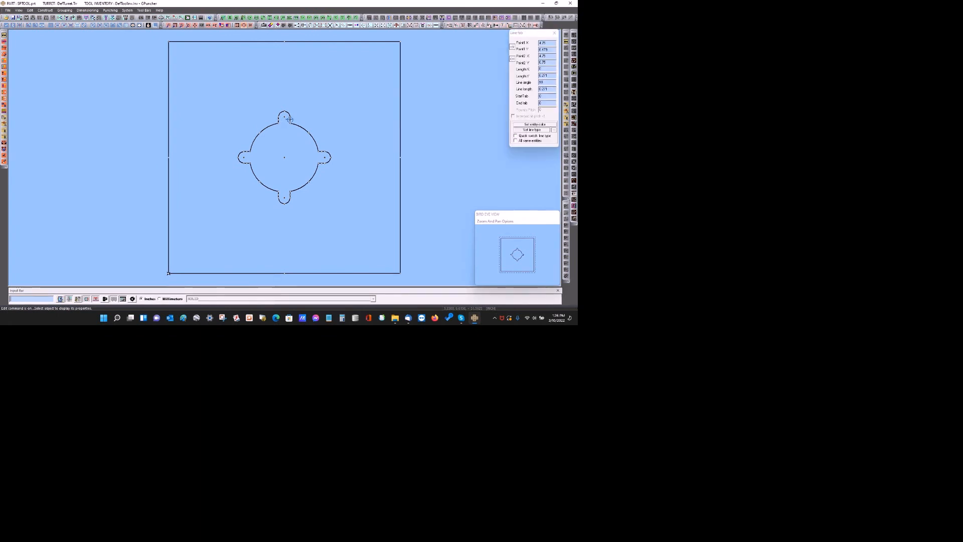
left_click(321, 156)
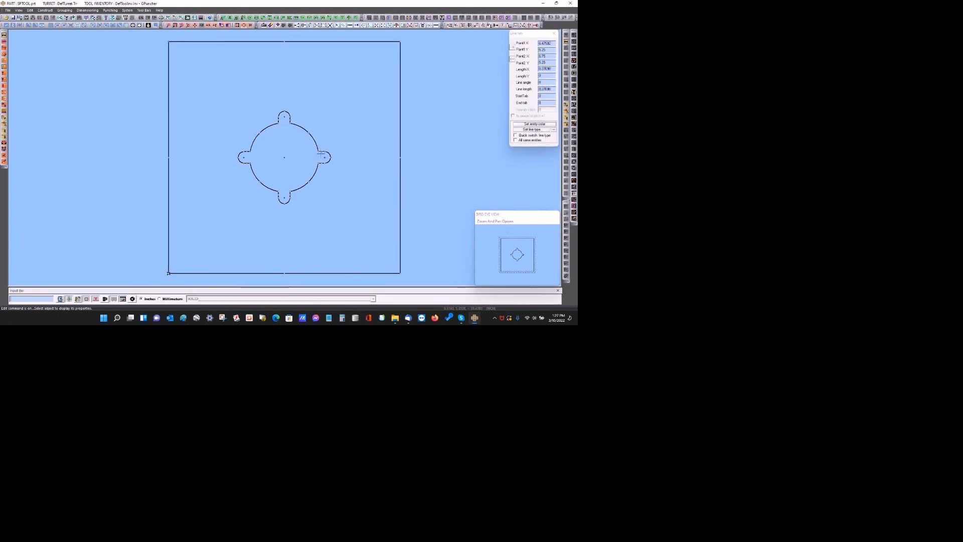
left_click(311, 182)
left_click(311, 181)
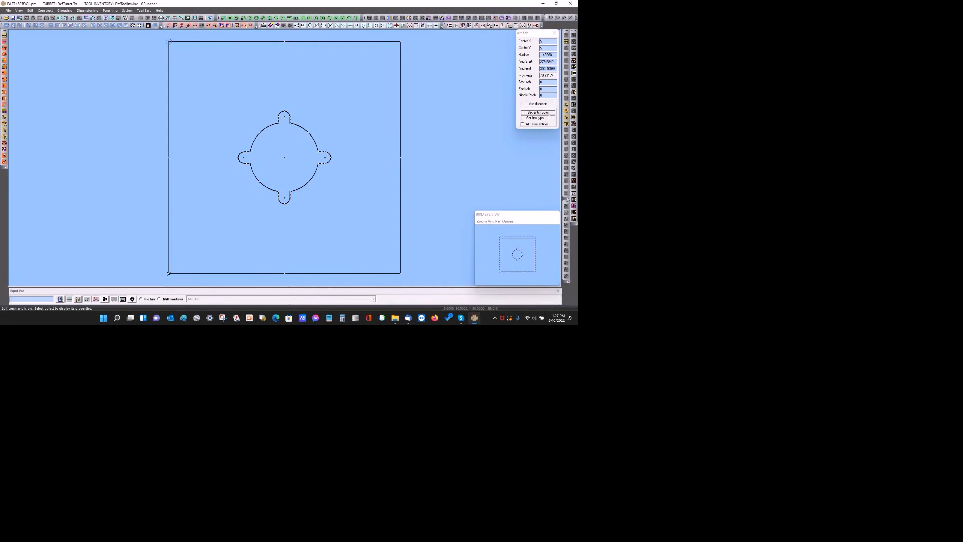
Group all entities of the four-notch cutout and set their line type to dotted.
left_click(64, 10)
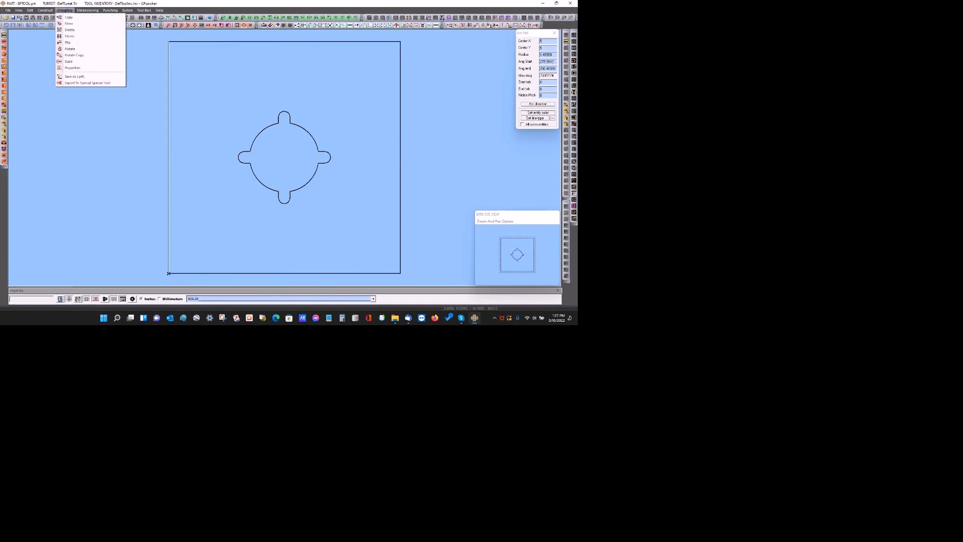
left_click(76, 68)
left_click(210, 93)
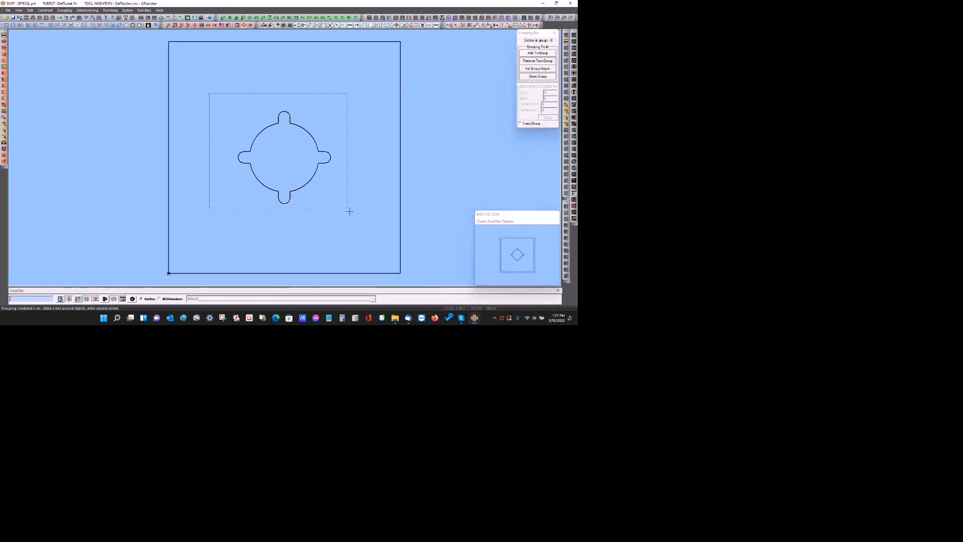
left_click(372, 234)
left_click(322, 161)
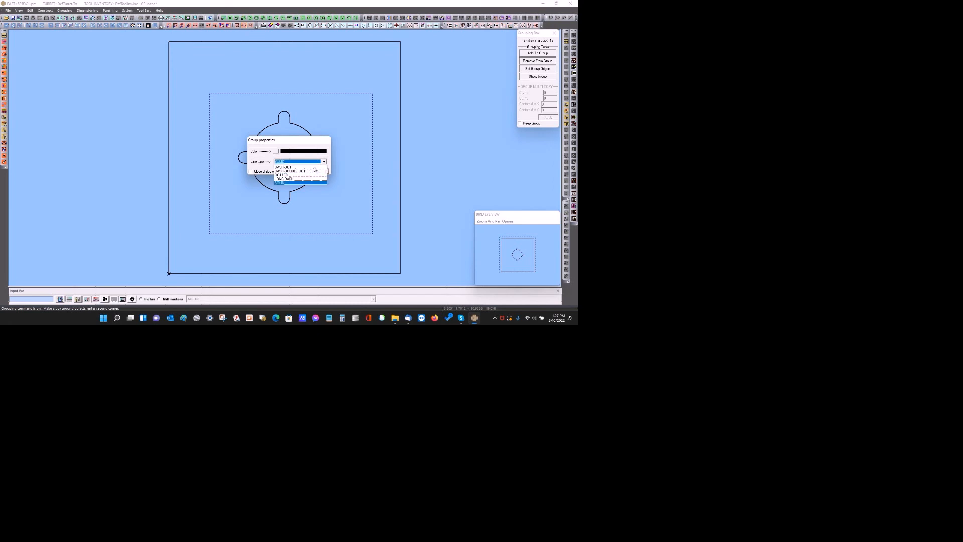
left_click(291, 175)
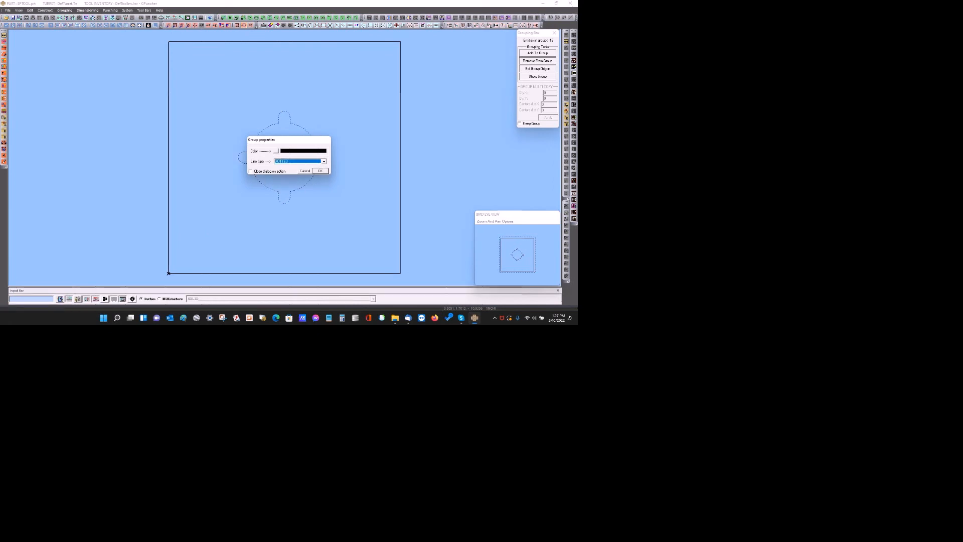
left_click(320, 171)
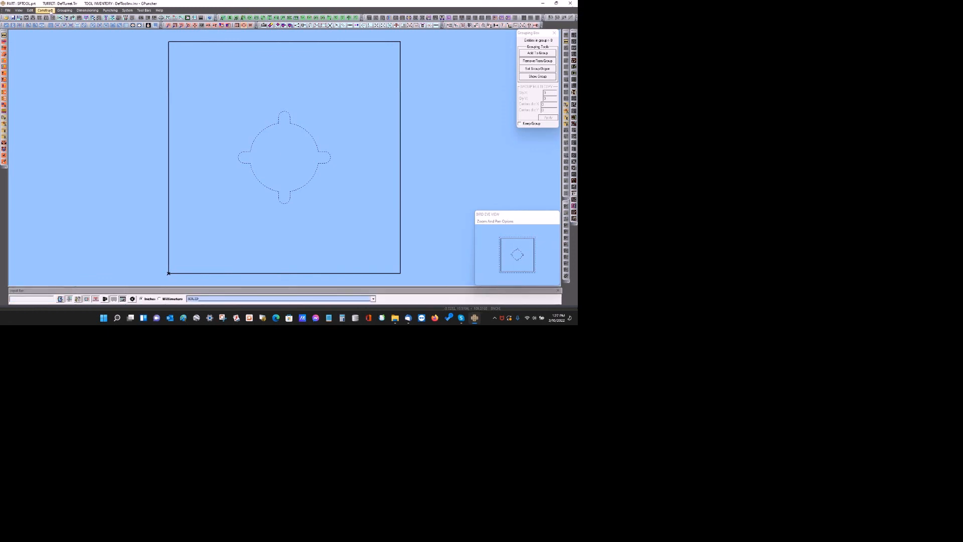
Place the 4SLOTS SPT tool as a full hit at the cutout's center with an angle of 0.
left_click(45, 10)
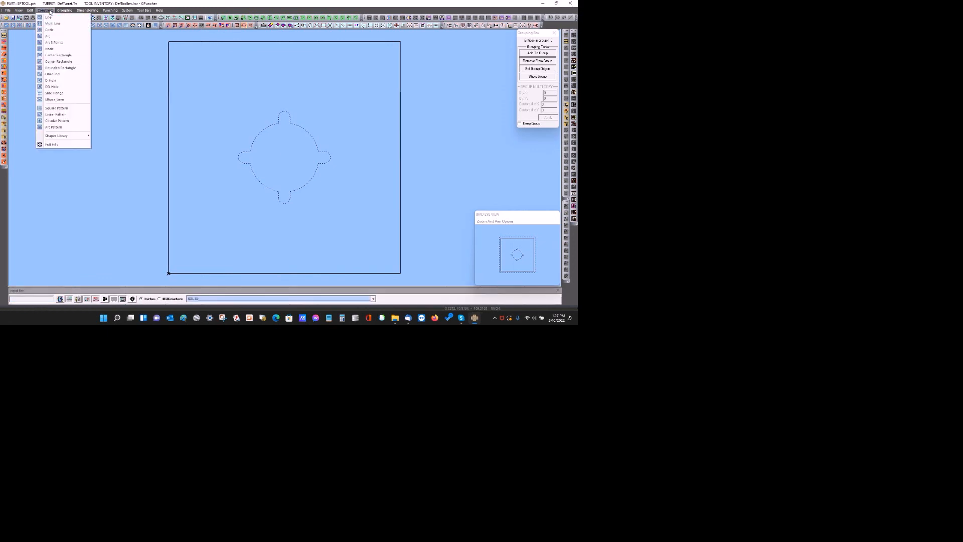
left_click(51, 145)
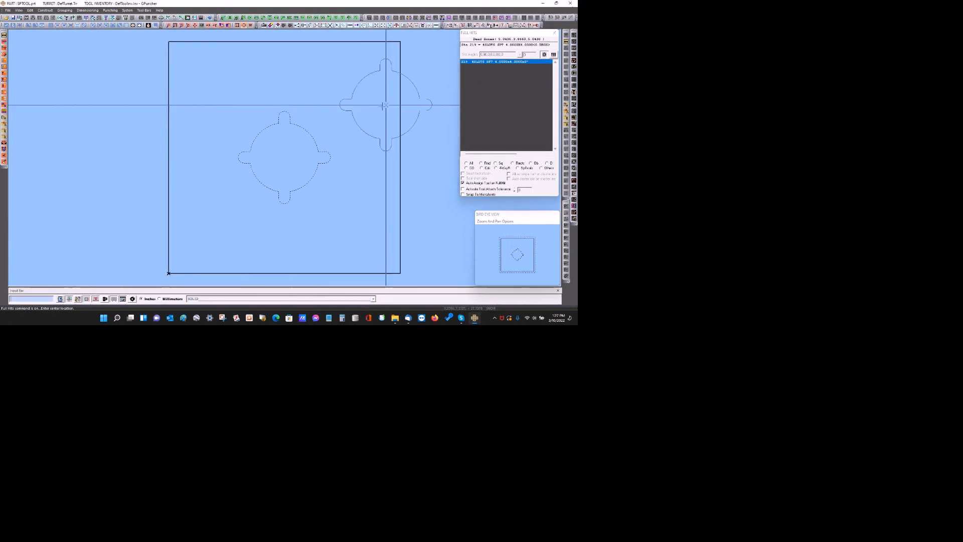
left_click(284, 158)
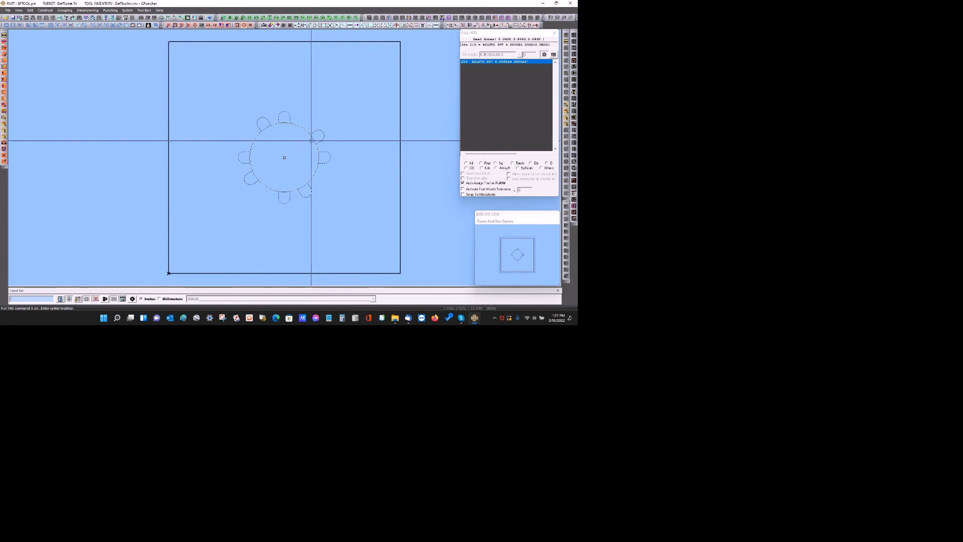
type("0")
key("Return")
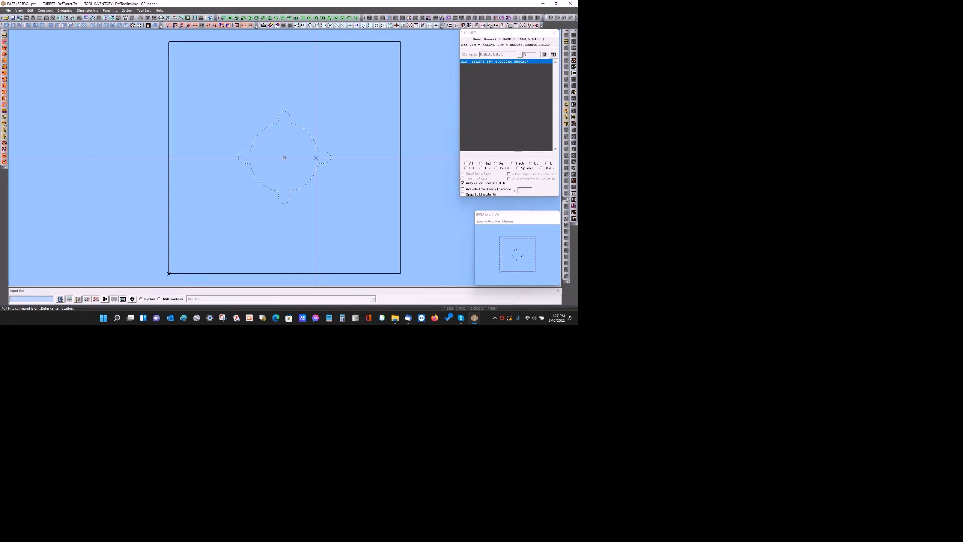